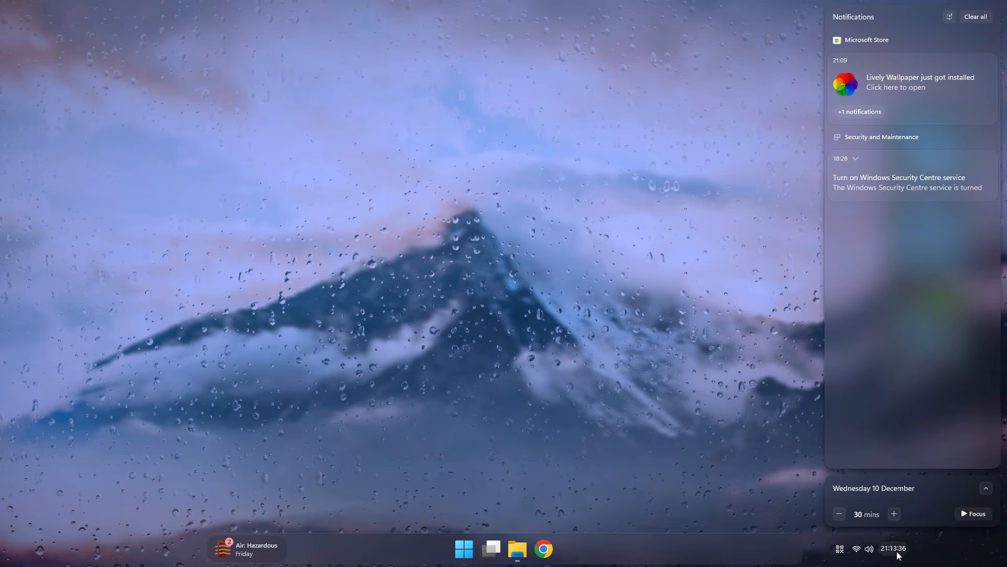
{"action": "left_click", "coordinate": [897, 551]}
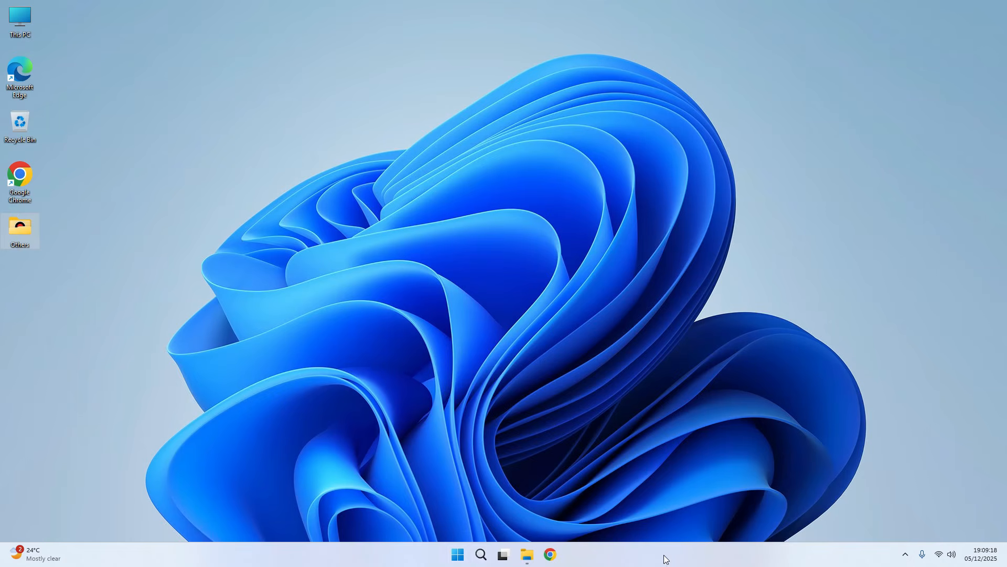
Open the taskbar personalisation settings and set the taskbar's Search item to Hide
{"action": "right_click", "coordinate": [630, 557]}
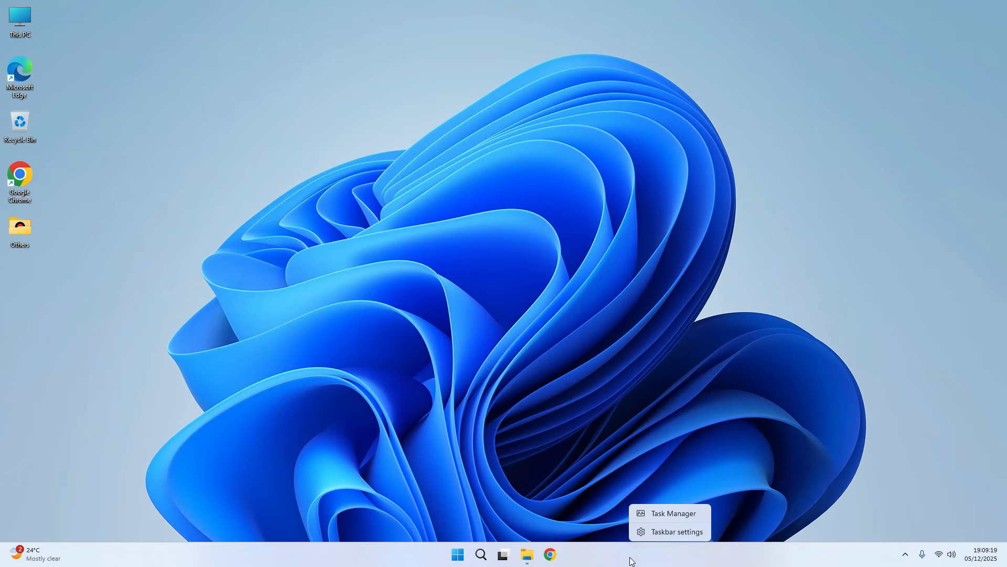
{"action": "left_click", "coordinate": [667, 532]}
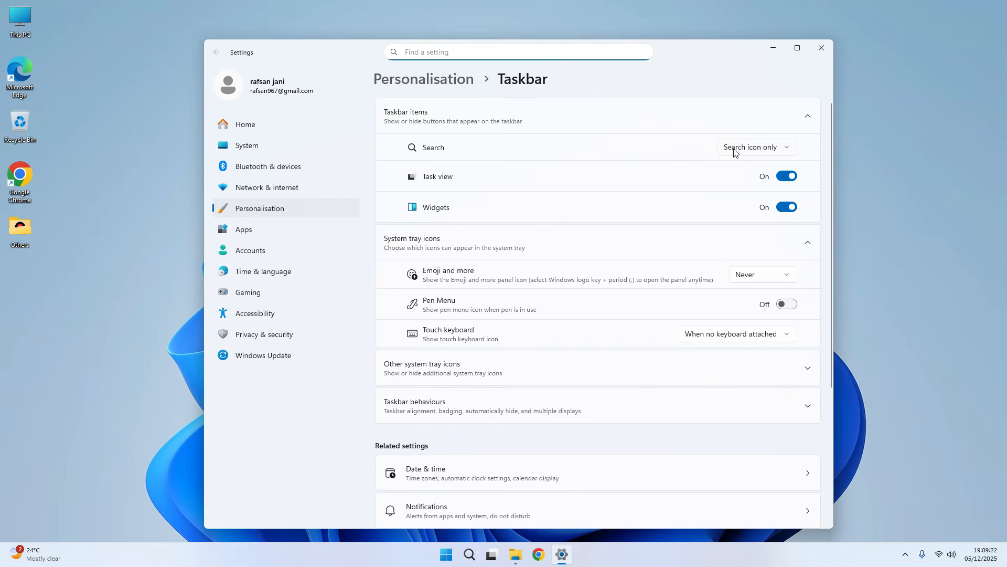
{"action": "left_click", "coordinate": [770, 147]}
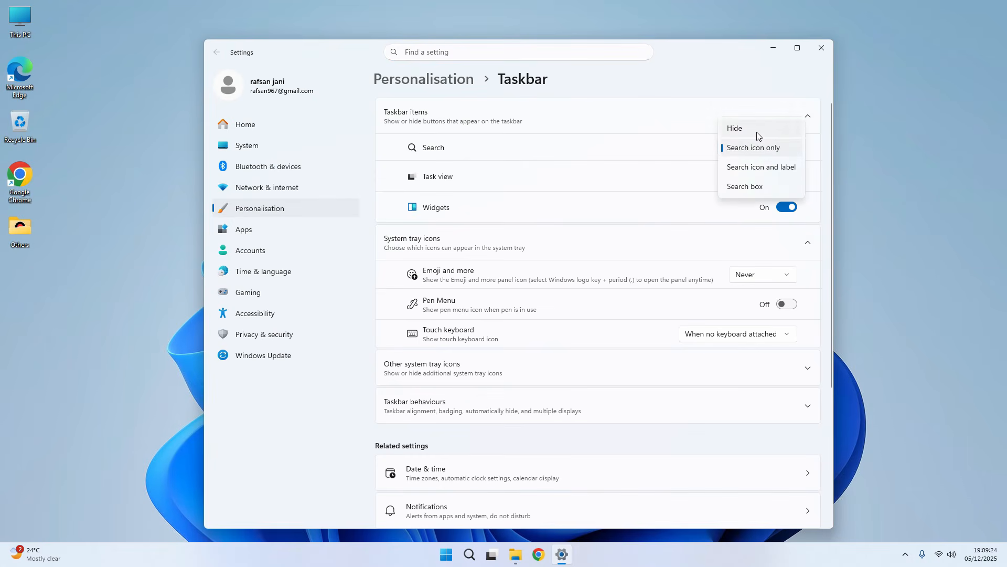
{"action": "left_click", "coordinate": [755, 134]}
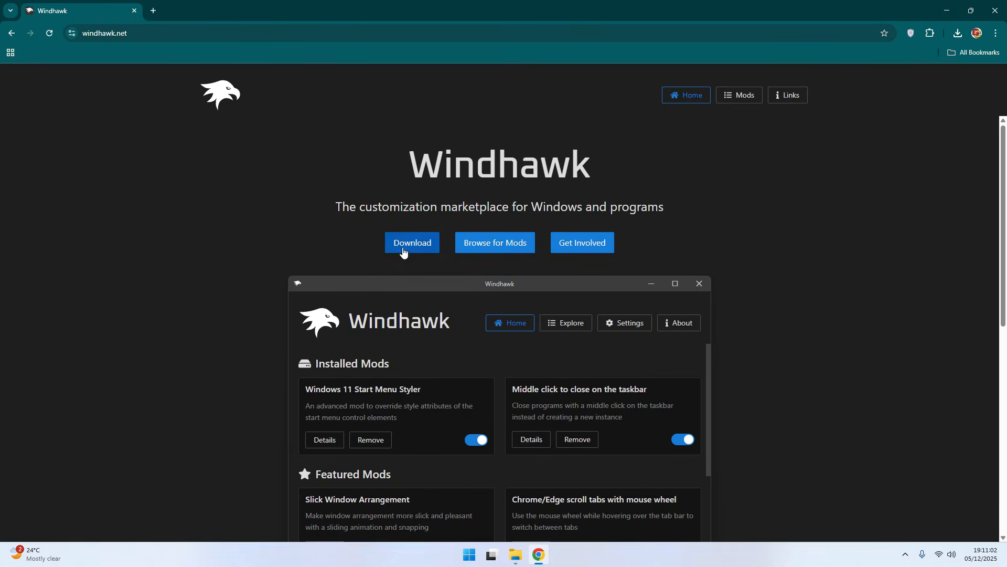
Download the Windhawk installer from windhawk.net, save it as windhawk_setup in the Video folder, and run it
{"action": "left_click", "coordinate": [410, 245]}
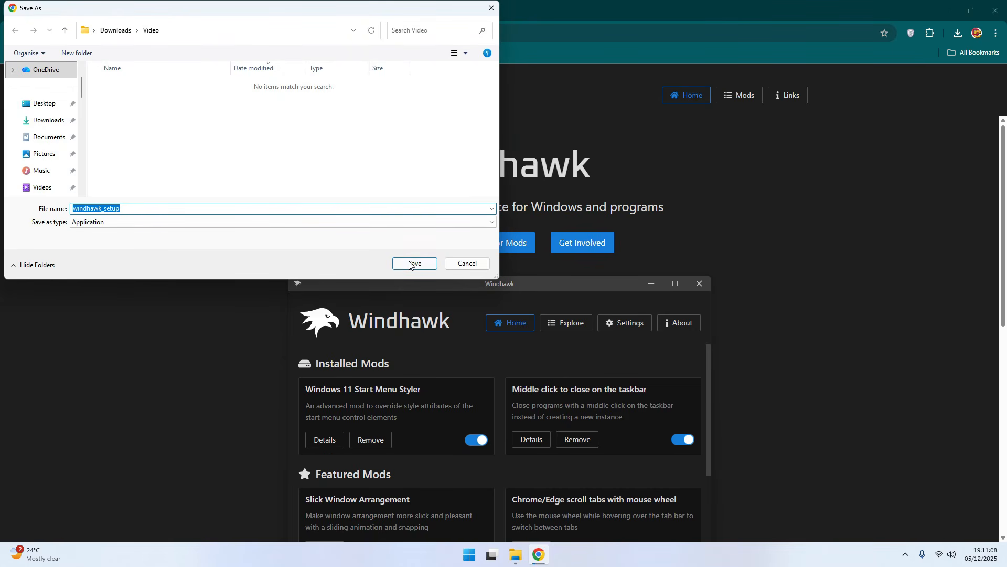
{"action": "left_click", "coordinate": [415, 266]}
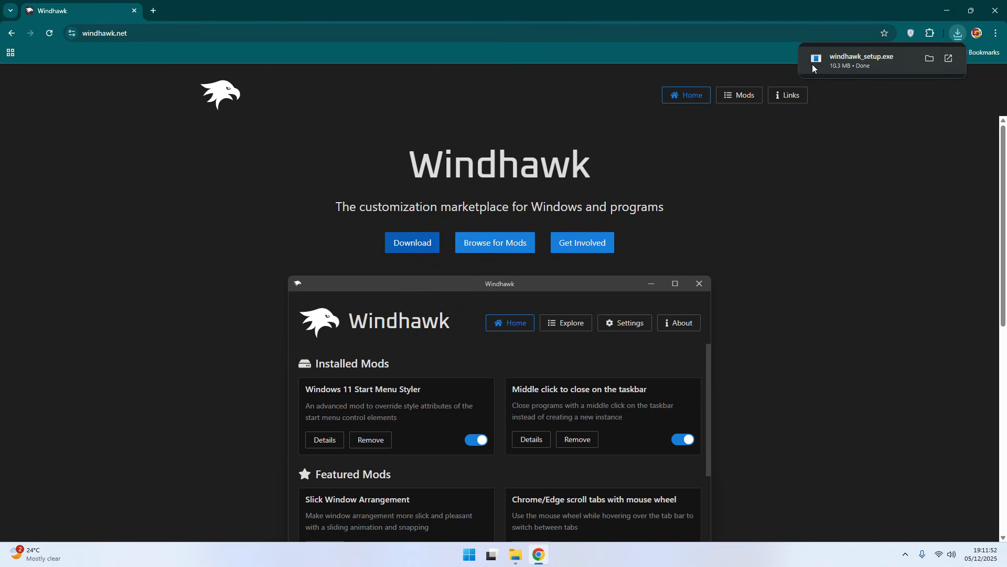
{"action": "left_click", "coordinate": [854, 62]}
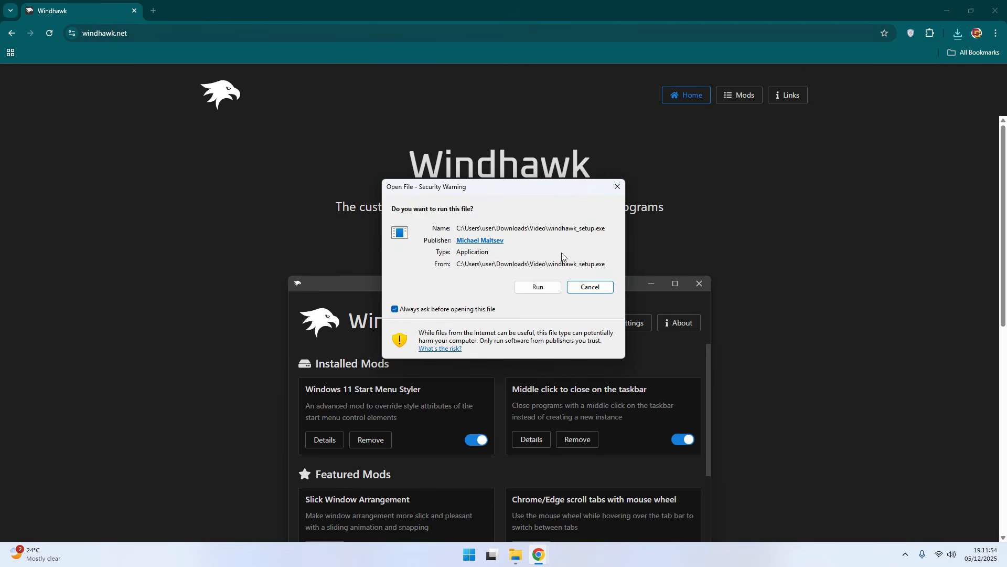
{"action": "left_click", "coordinate": [537, 287]}
Install Windhawk with the standard installation type and finish the setup with Open Windhawk enabled
{"action": "left_click", "coordinate": [507, 299]}
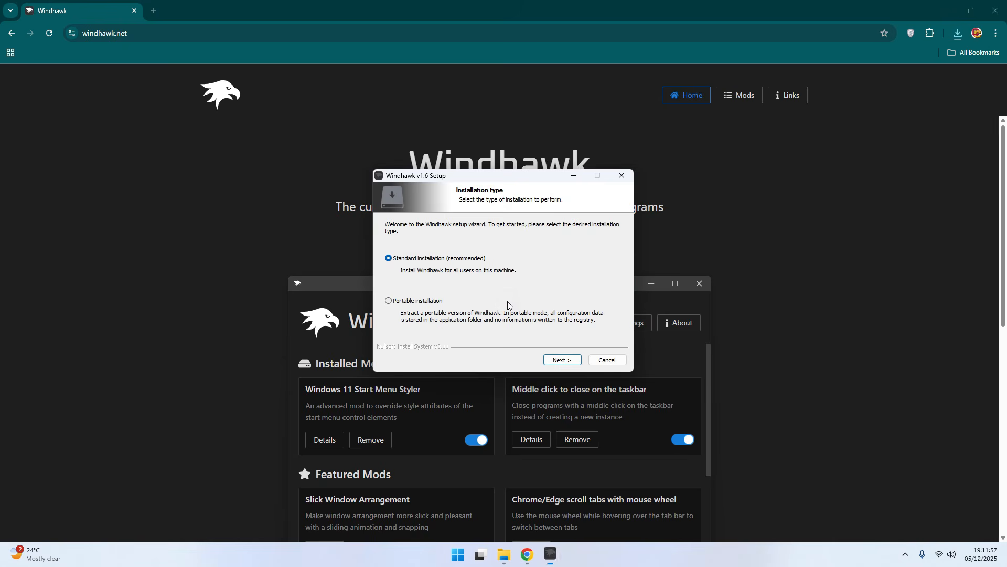
{"action": "left_click", "coordinate": [560, 359]}
{"action": "left_click", "coordinate": [560, 359]}
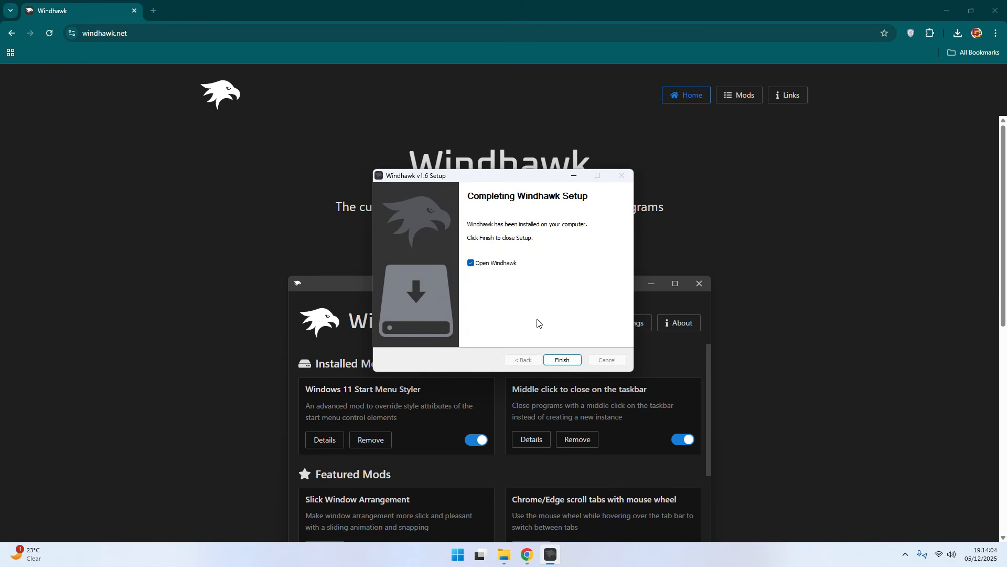
{"action": "left_click", "coordinate": [557, 358]}
{"action": "left_click", "coordinate": [955, 7]}
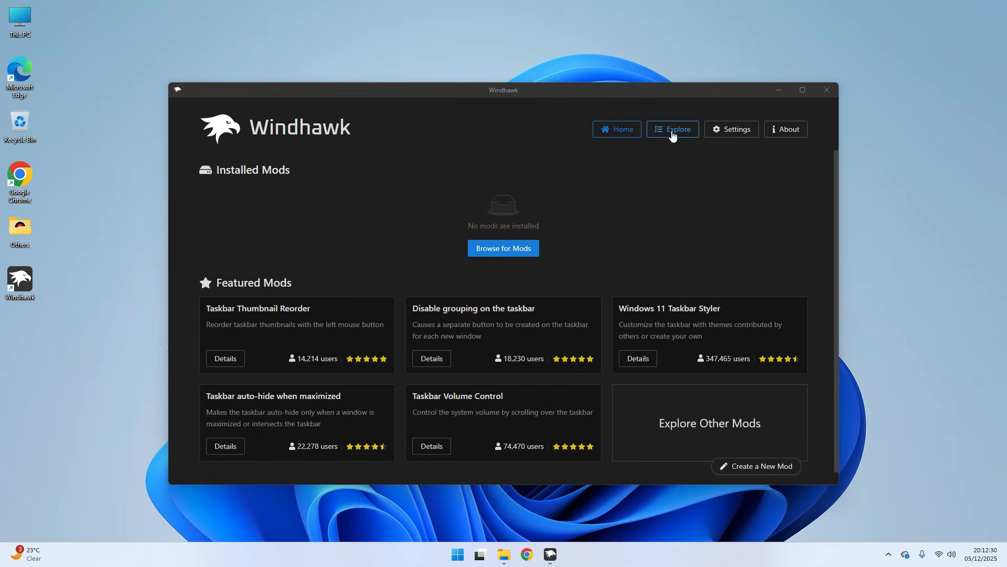
Find the Windows 11 Start Menu Styler mod in Windhawk and install it, accepting the risk
{"action": "left_click", "coordinate": [673, 134]}
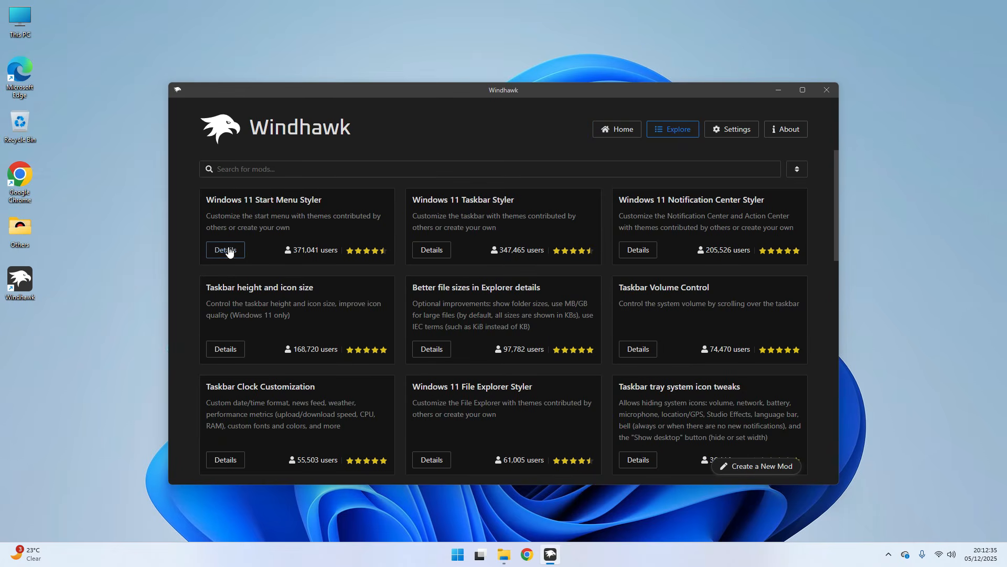
{"action": "left_click", "coordinate": [229, 250]}
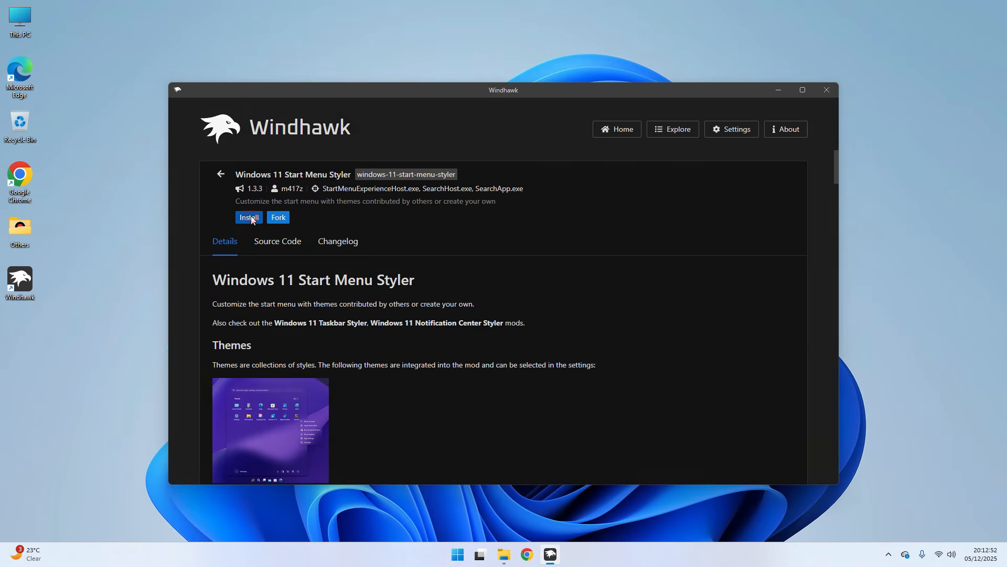
{"action": "left_click", "coordinate": [251, 218]}
{"action": "left_click", "coordinate": [577, 378]}
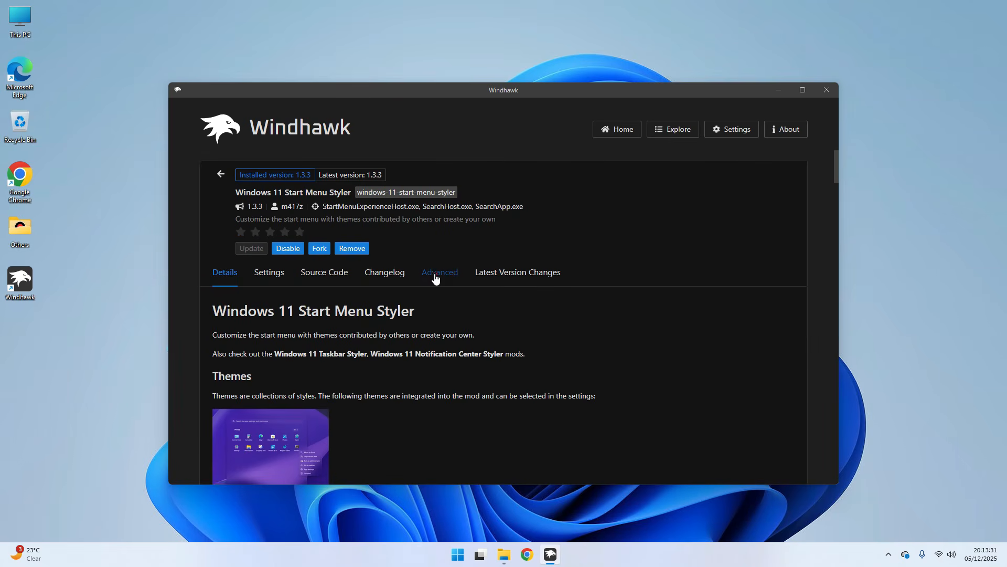
Bring up the Start Menu Styler's advanced mod settings text and check the current Start menu
{"action": "left_click", "coordinate": [435, 278]}
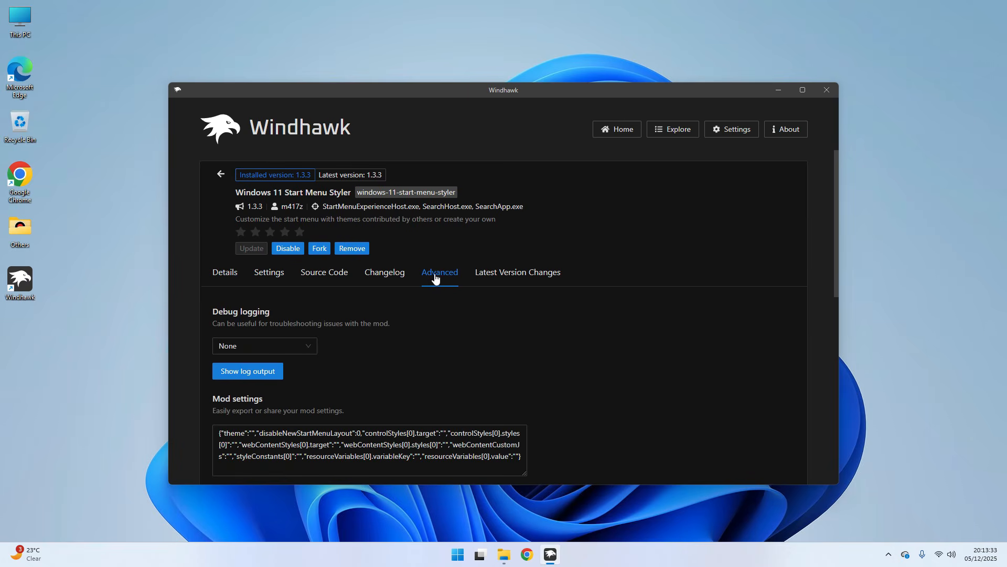
{"action": "scroll", "coordinate": [425, 337], "scroll_direction": "down", "scroll_amount": 2}
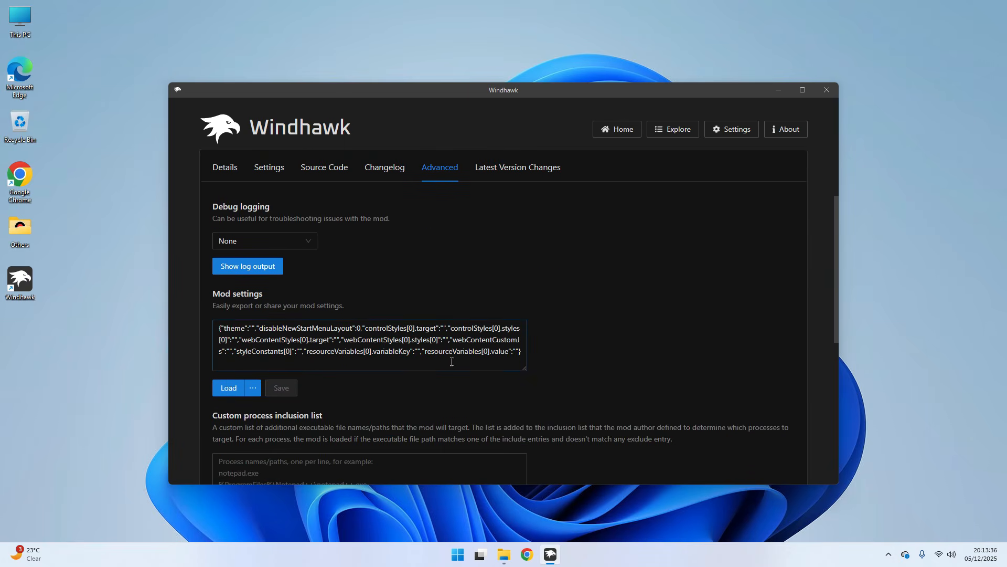
{"action": "left_click", "coordinate": [458, 557]}
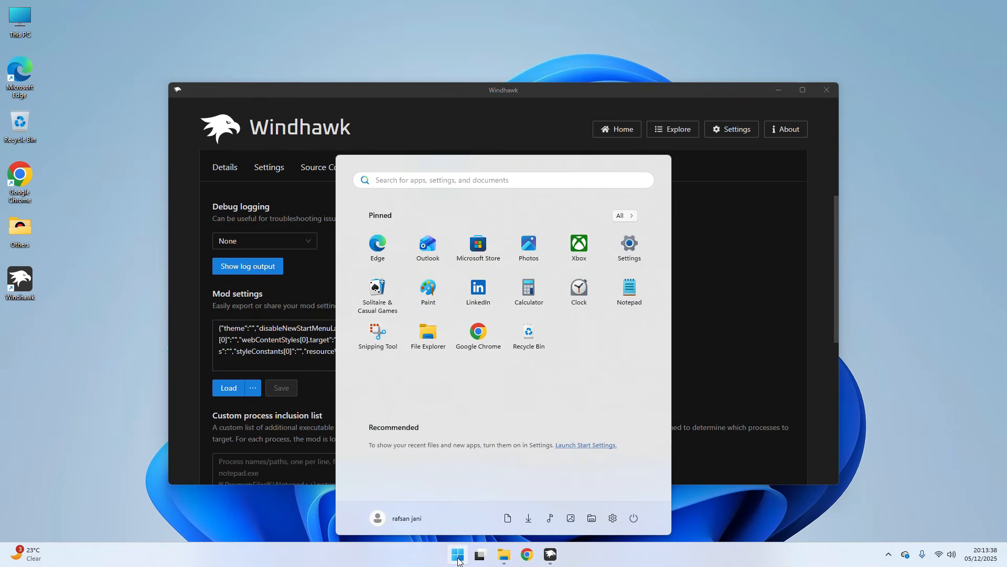
{"action": "left_click", "coordinate": [458, 557]}
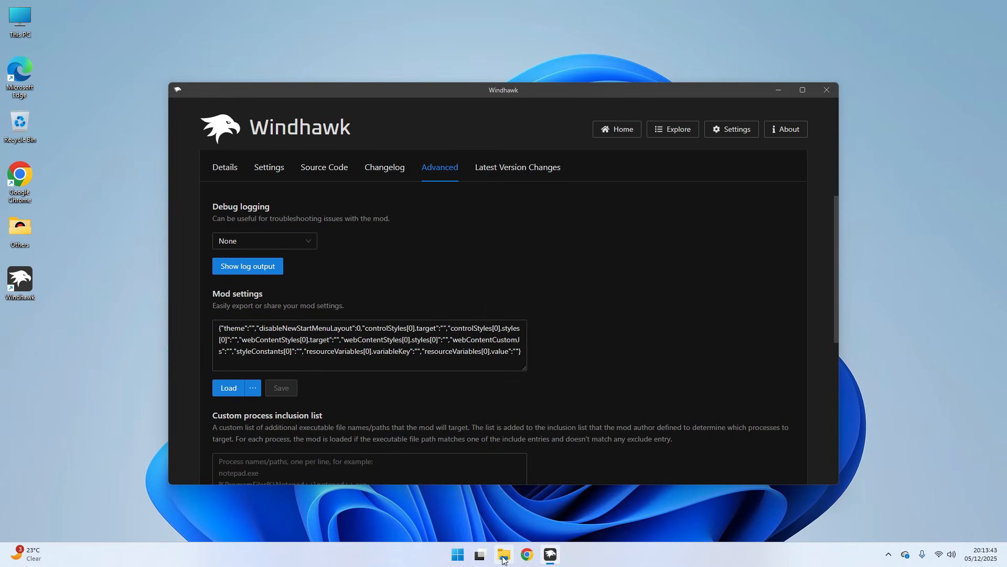
Copy the entire text of the Start Menu file in the Glass Customization folder and return to Windhawk
{"action": "left_click", "coordinate": [503, 557]}
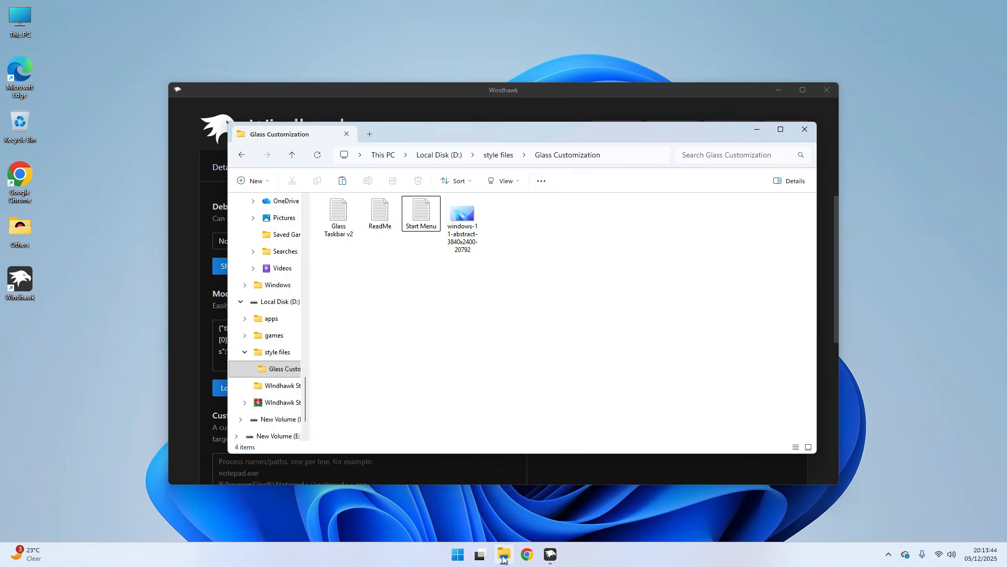
{"action": "double_click", "coordinate": [421, 215]}
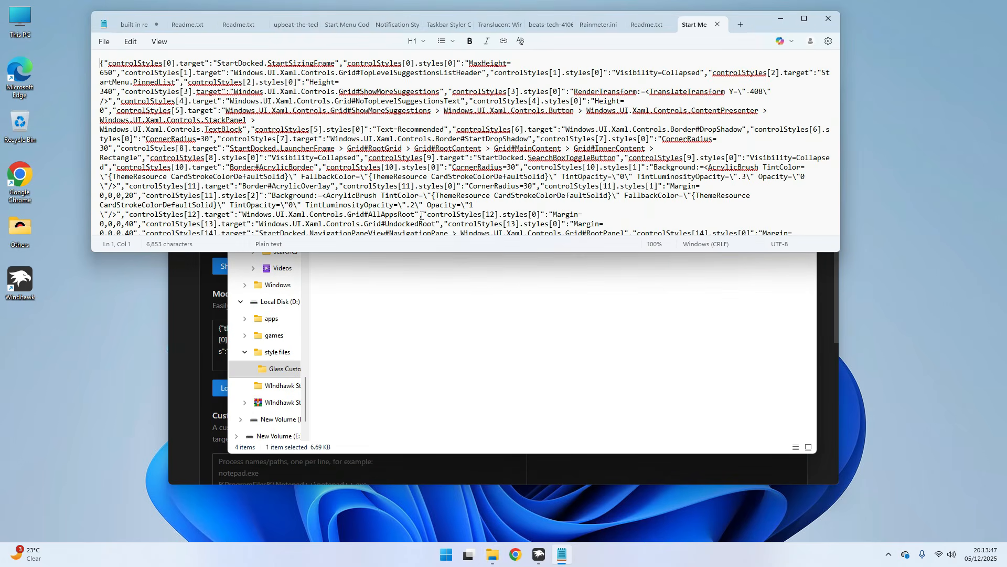
{"action": "left_click_drag", "start_coordinate": [281, 148], "coordinate": [363, 166]}
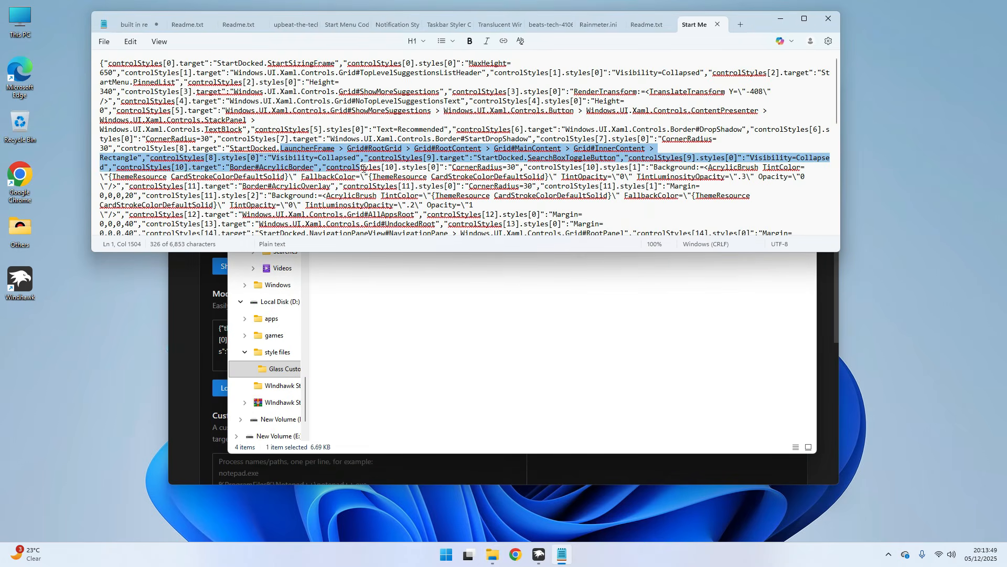
{"action": "key", "text": "ctrl+a"}
{"action": "left_click", "coordinate": [779, 20]}
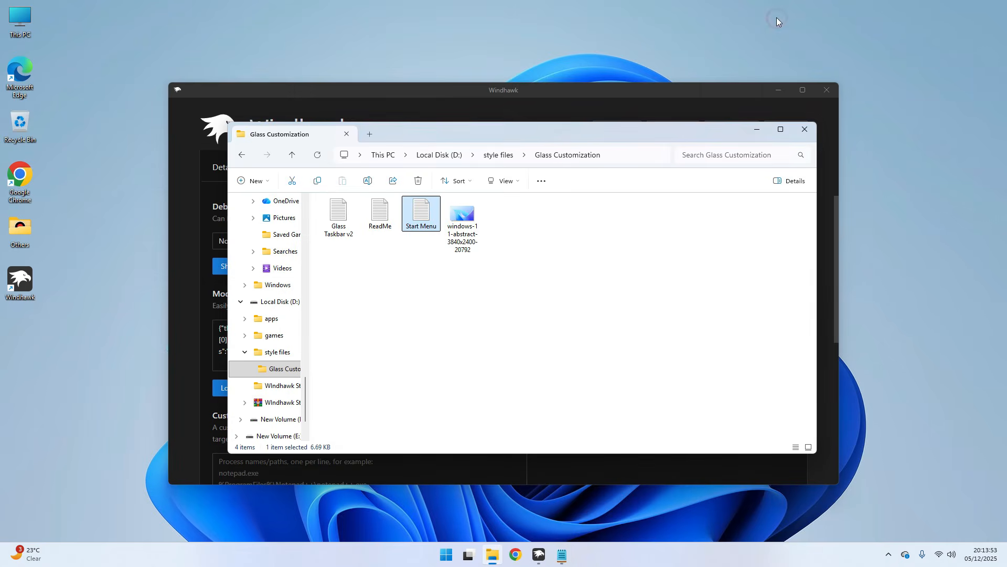
{"action": "left_click", "coordinate": [806, 130]}
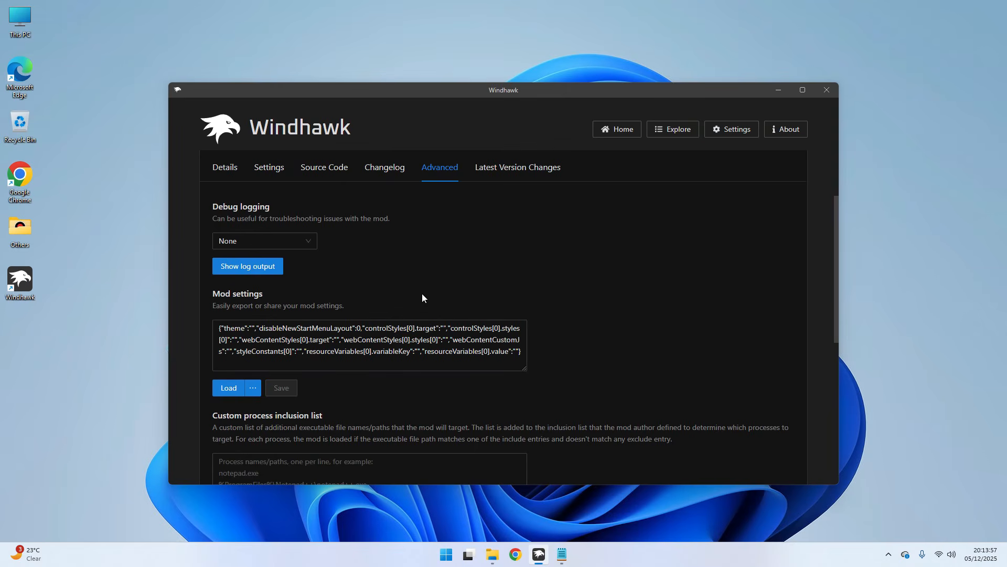
Replace the Start Menu Styler's mod settings text with the copied code, save it, and view the Start menu
{"action": "key", "text": "ctrl+a"}
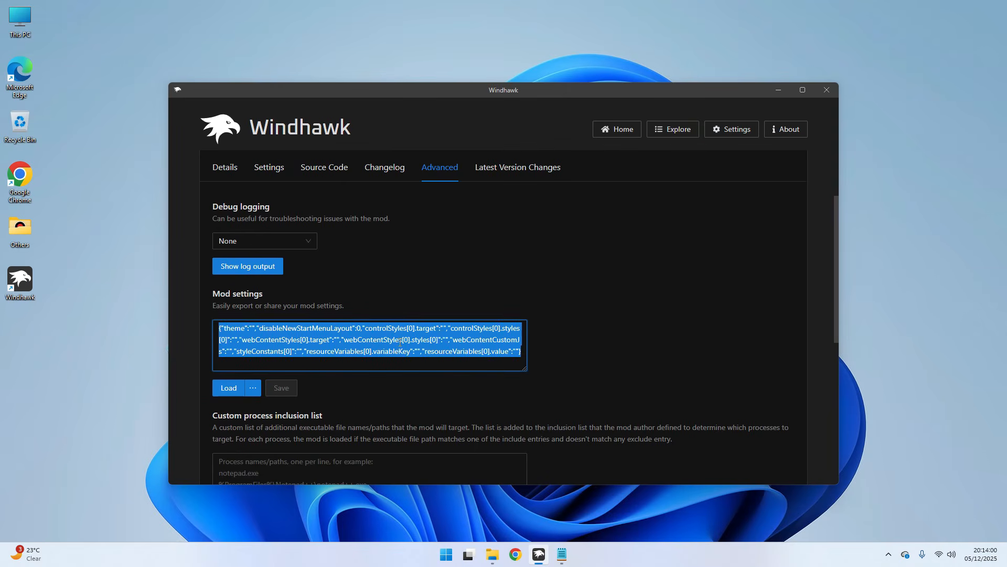
{"action": "key", "text": "Delete"}
{"action": "key", "text": "ctrl+v"}
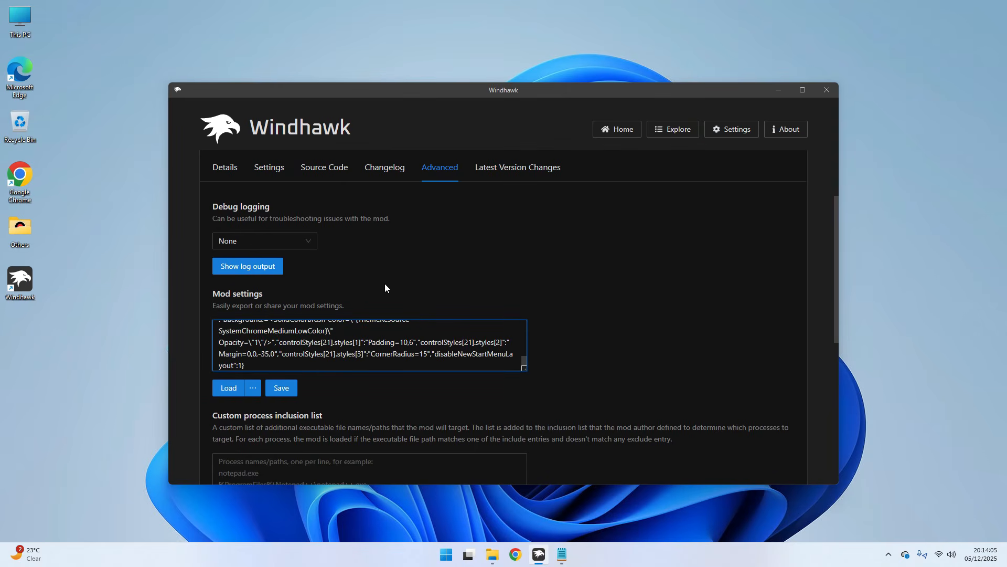
{"action": "left_click", "coordinate": [287, 390]}
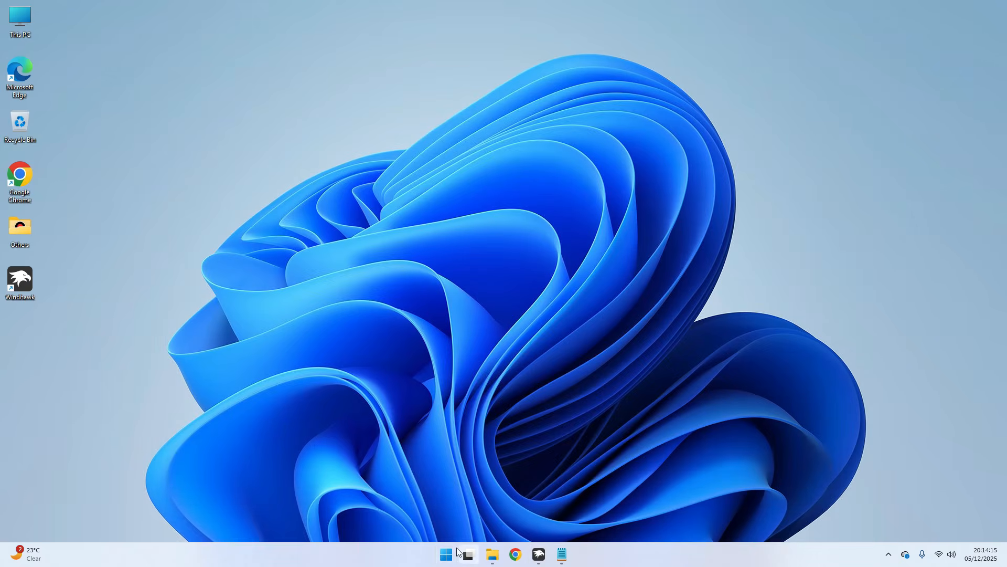
{"action": "left_click", "coordinate": [446, 553]}
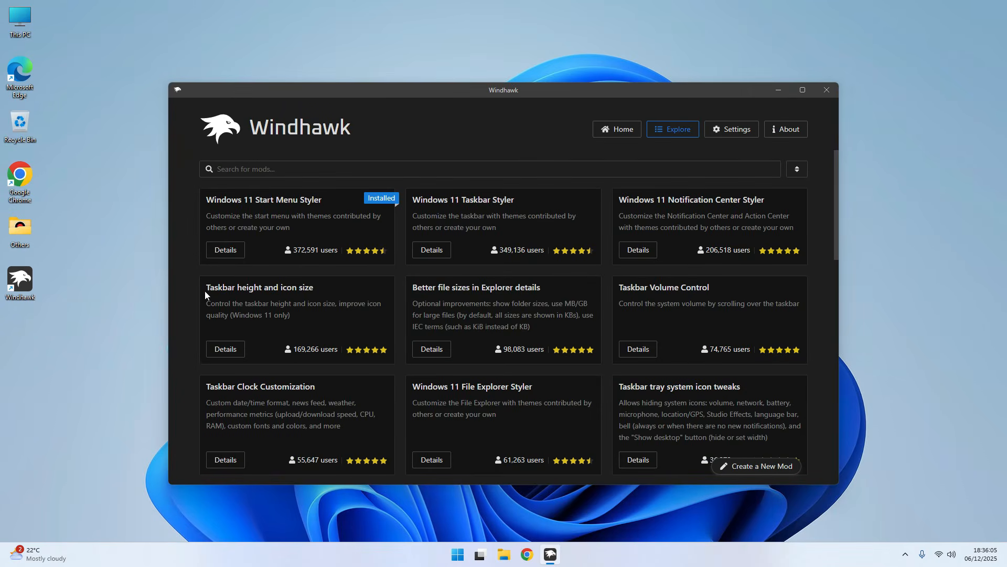
Install the Taskbar height and icon size mod, accepting the risk
{"action": "left_click", "coordinate": [224, 349]}
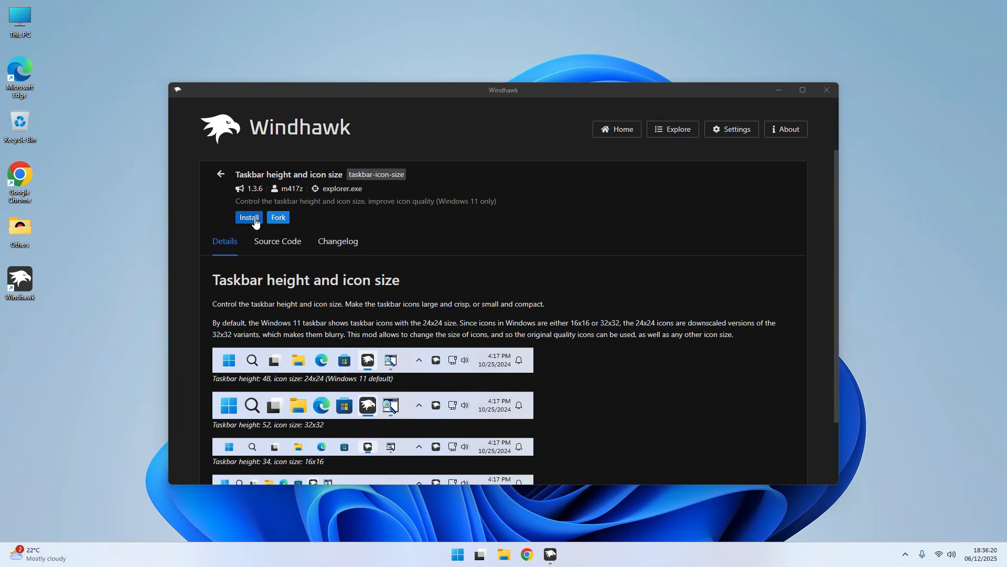
{"action": "left_click", "coordinate": [252, 219]}
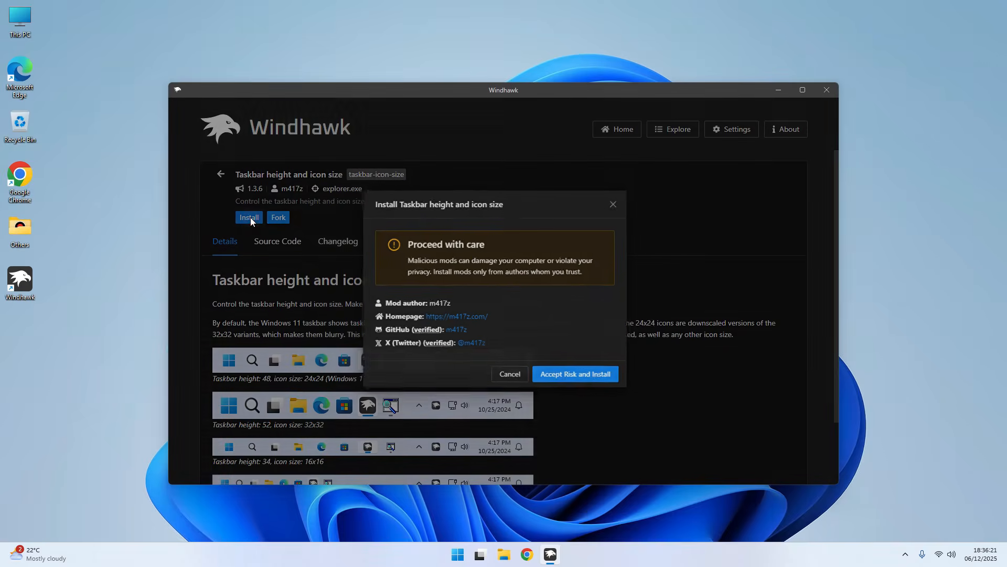
{"action": "left_click", "coordinate": [586, 380]}
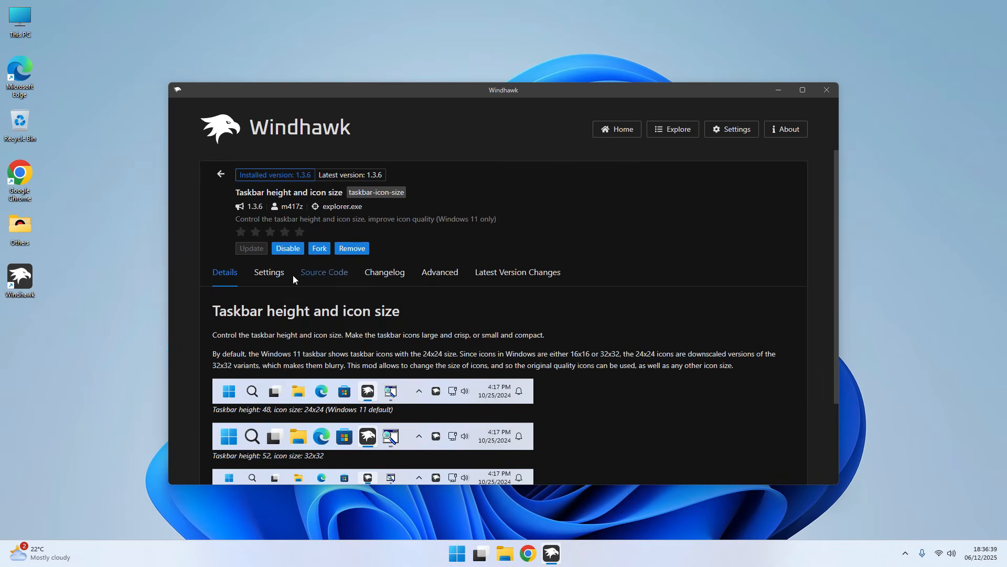
Set the taskbar height to 65 in the Taskbar height and icon size mod's settings
{"action": "left_click", "coordinate": [267, 277]}
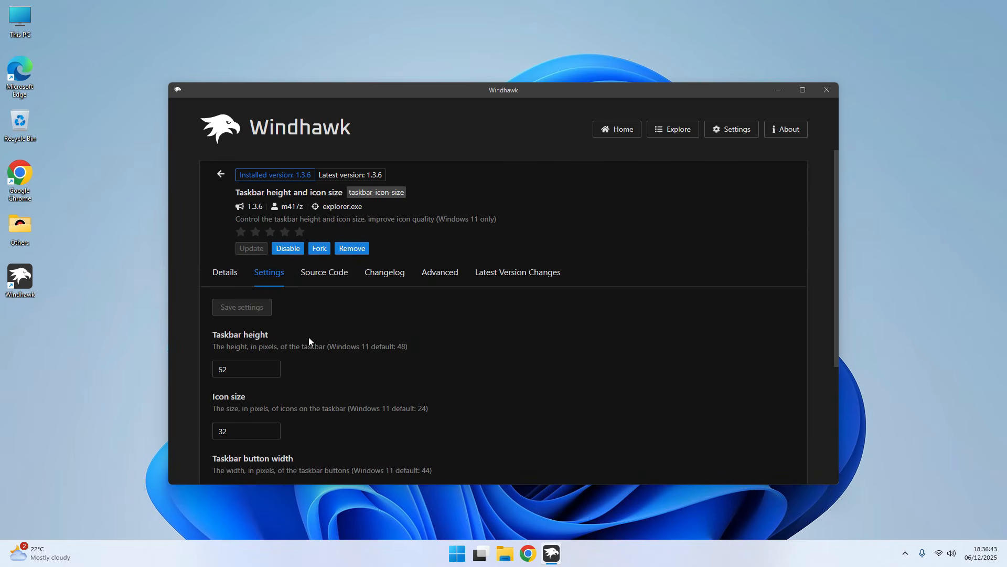
{"action": "scroll", "coordinate": [309, 337], "scroll_direction": "down", "scroll_amount": 1}
{"action": "left_click", "coordinate": [239, 318]}
{"action": "key", "text": "BackSpace"}
{"action": "key", "text": "BackSpace"}
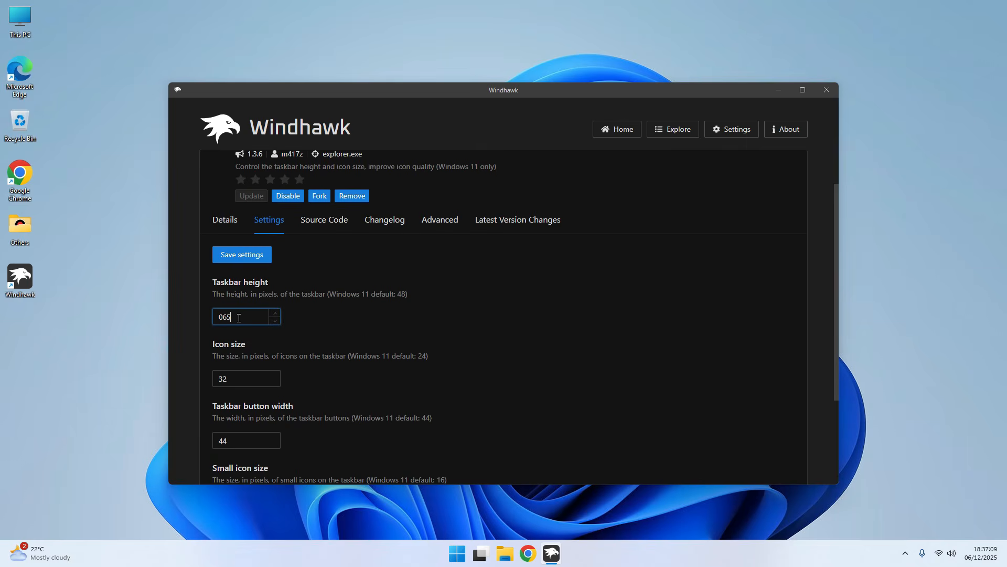
Set the taskbar icon size to 35 pixels
{"action": "left_click", "coordinate": [231, 378]}
{"action": "key", "text": "BackSpace"}
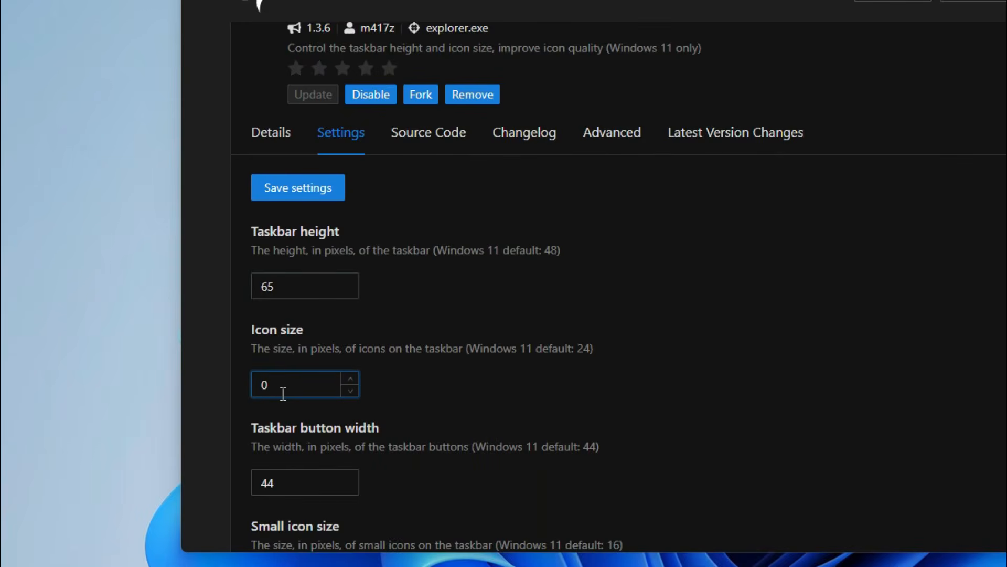
{"action": "type", "text": "35"}
{"action": "key", "text": "Left"}
{"action": "key", "text": "Left"}
{"action": "key", "text": "BackSpace"}
Set the taskbar button width to 50 pixels
{"action": "left_click", "coordinate": [285, 481]}
{"action": "key", "text": "BackSpace"}
{"action": "key", "text": "BackSpace"}
{"action": "type", "text": "0"}
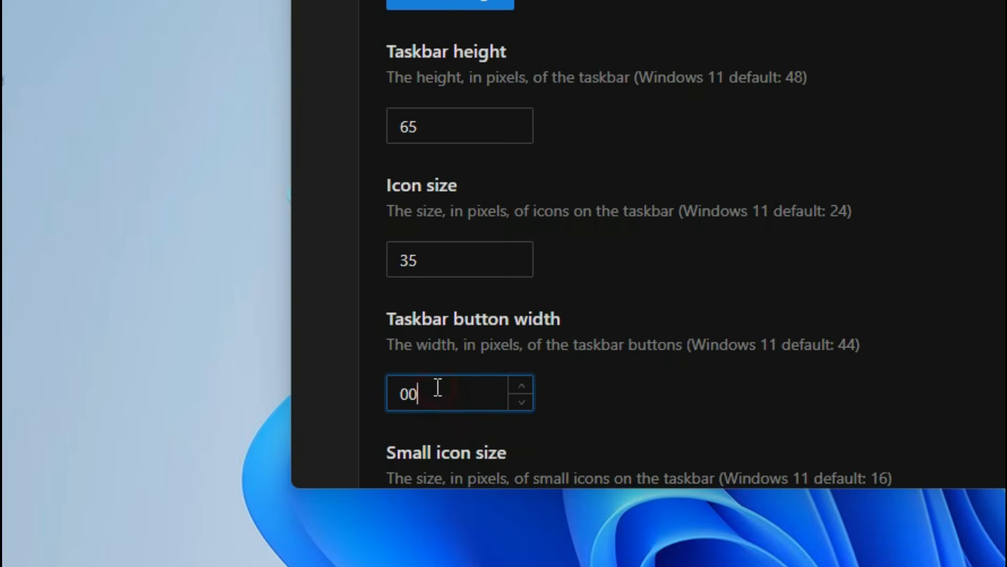
{"action": "key", "text": "BackSpace"}
{"action": "type", "text": "50"}
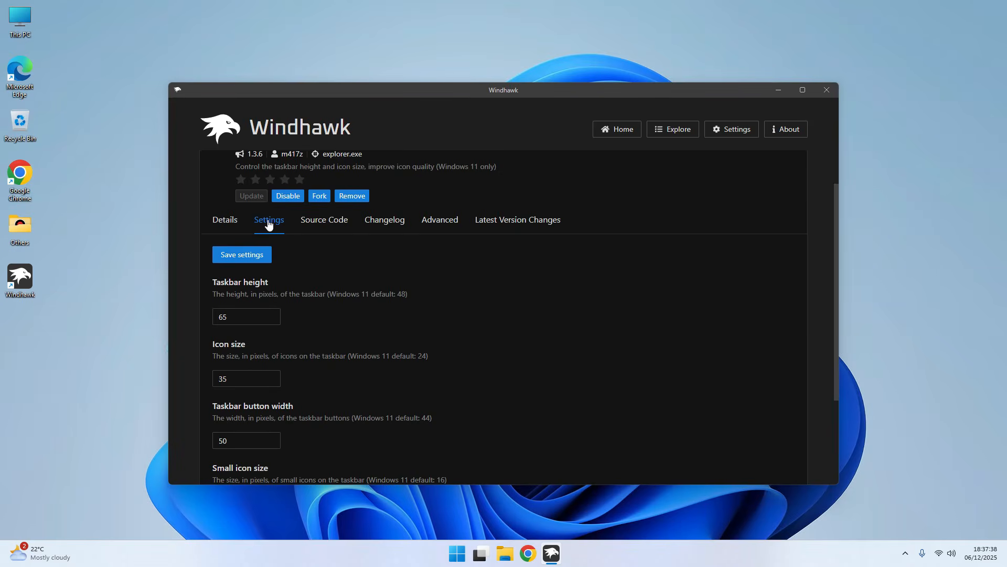
Save the changed settings of the Taskbar height and icon size mod
{"action": "left_click", "coordinate": [245, 254]}
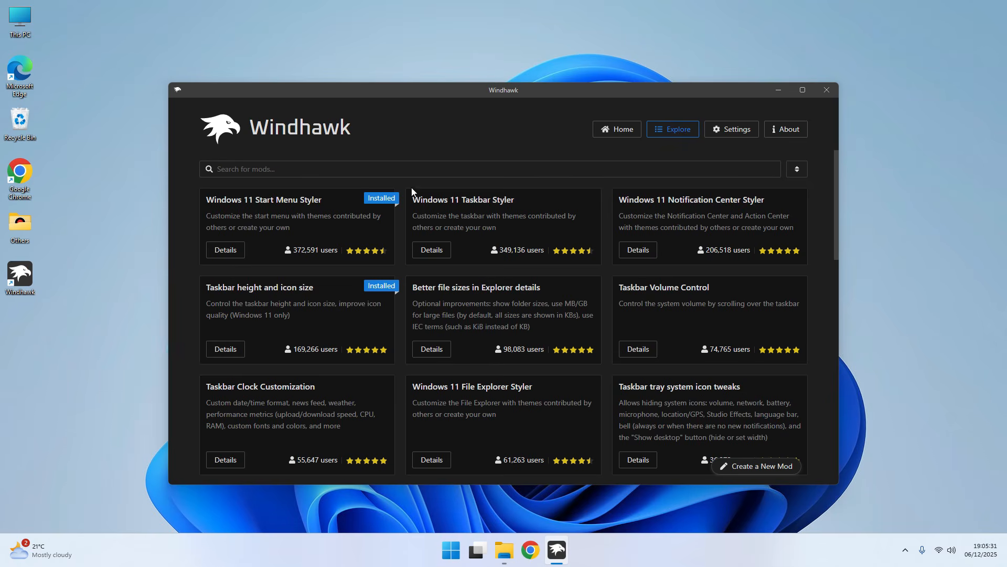
Install the Windows 11 Taskbar Styler mod, accepting the risk
{"action": "left_click", "coordinate": [430, 252]}
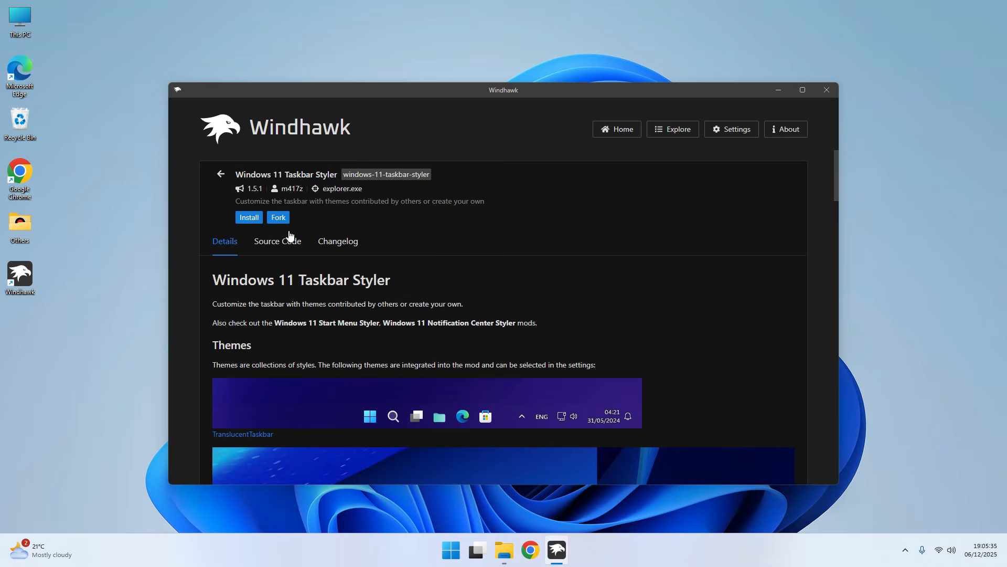
{"action": "left_click", "coordinate": [248, 219]}
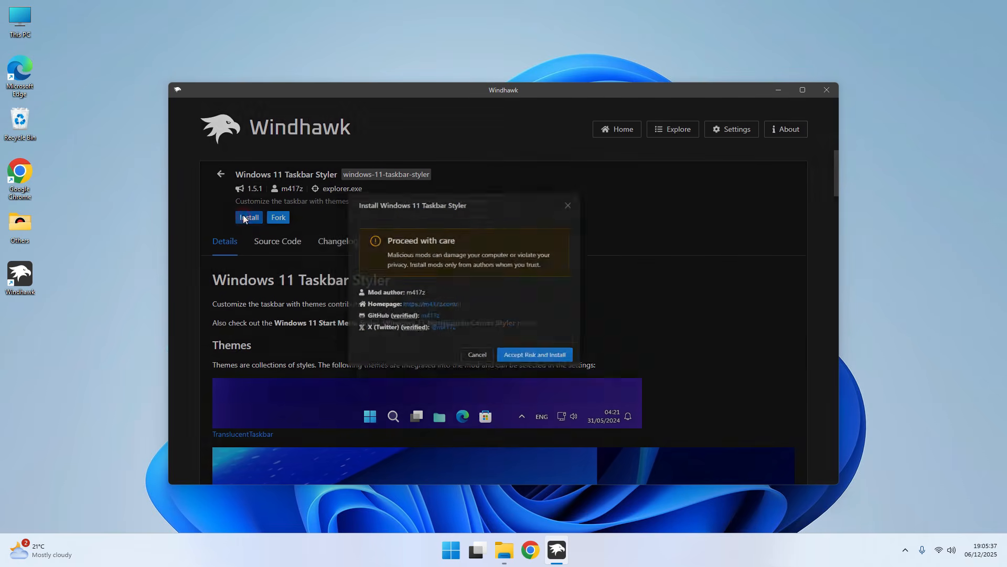
{"action": "left_click", "coordinate": [605, 377]}
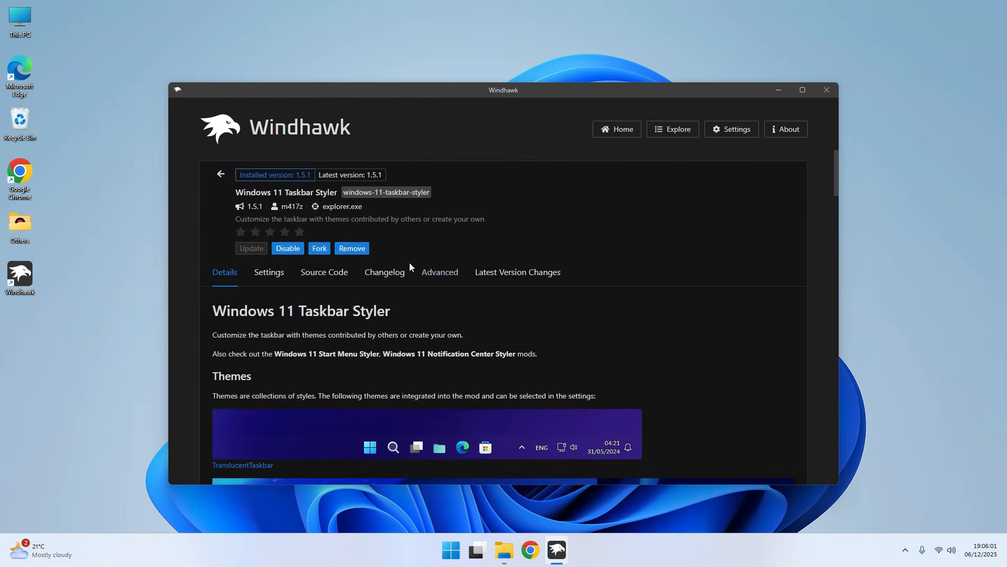
Open the Taskbar Styler's advanced options and copy the entire text of the Glass Taskbar file from the Glass Customization folder
{"action": "left_click", "coordinate": [435, 278]}
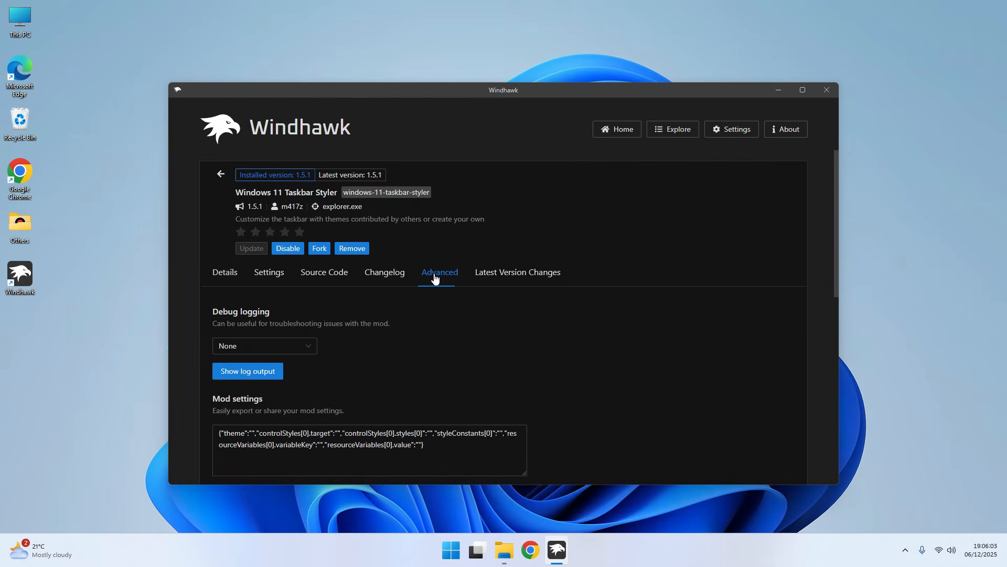
{"action": "scroll", "coordinate": [446, 326], "scroll_direction": "down", "scroll_amount": 2}
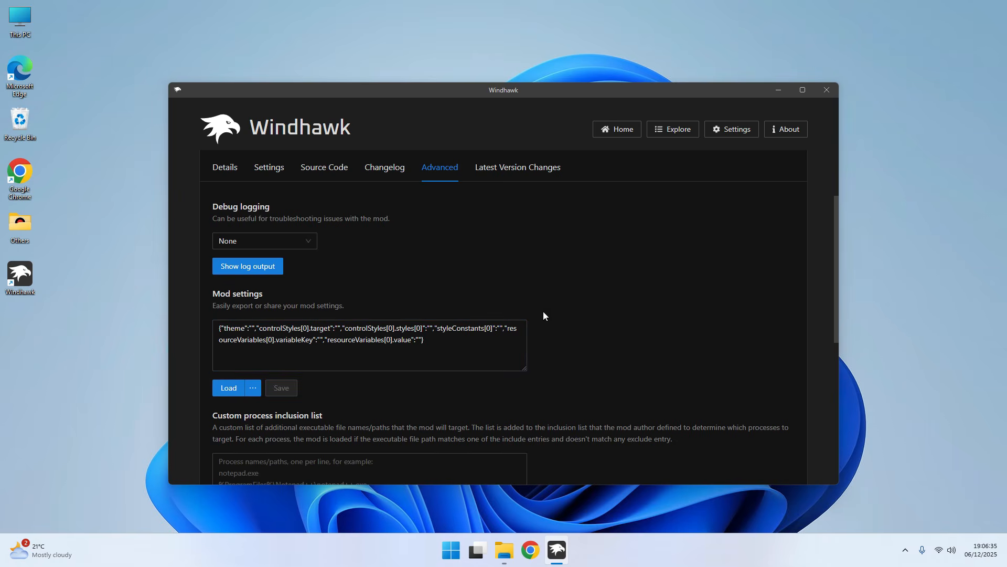
{"action": "left_click", "coordinate": [504, 550]}
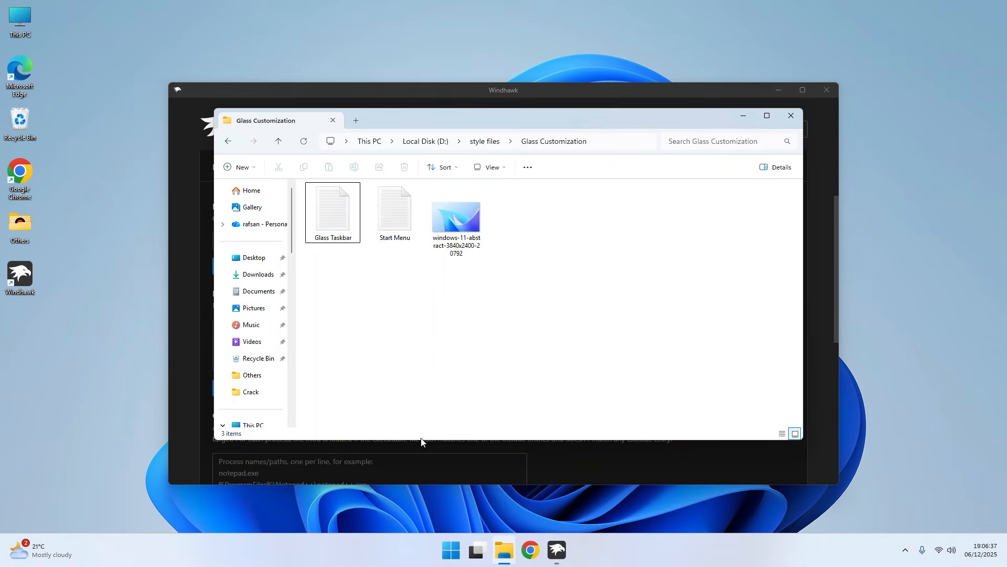
{"action": "double_click", "coordinate": [329, 218]}
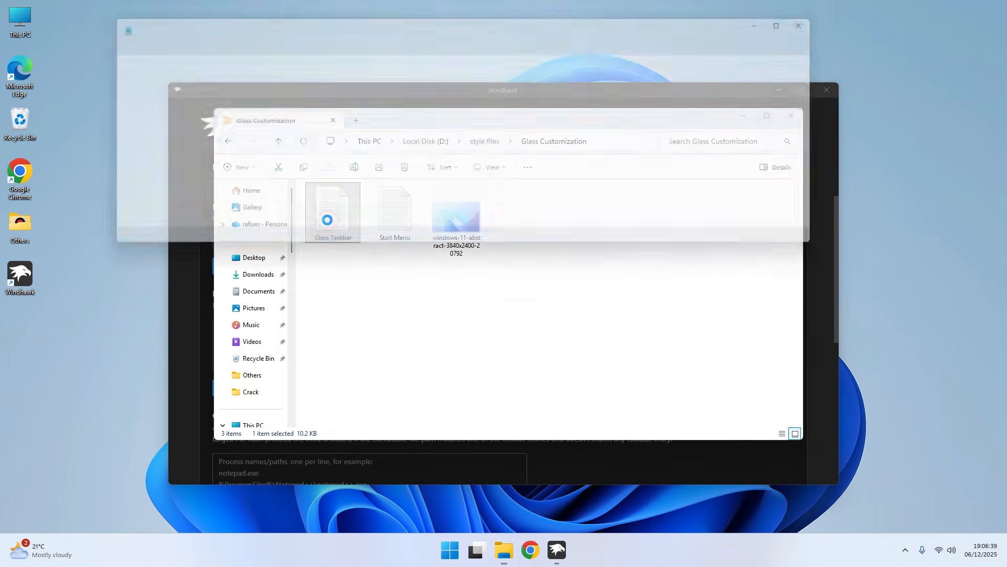
{"action": "left_click_drag", "start_coordinate": [325, 131], "coordinate": [514, 179]}
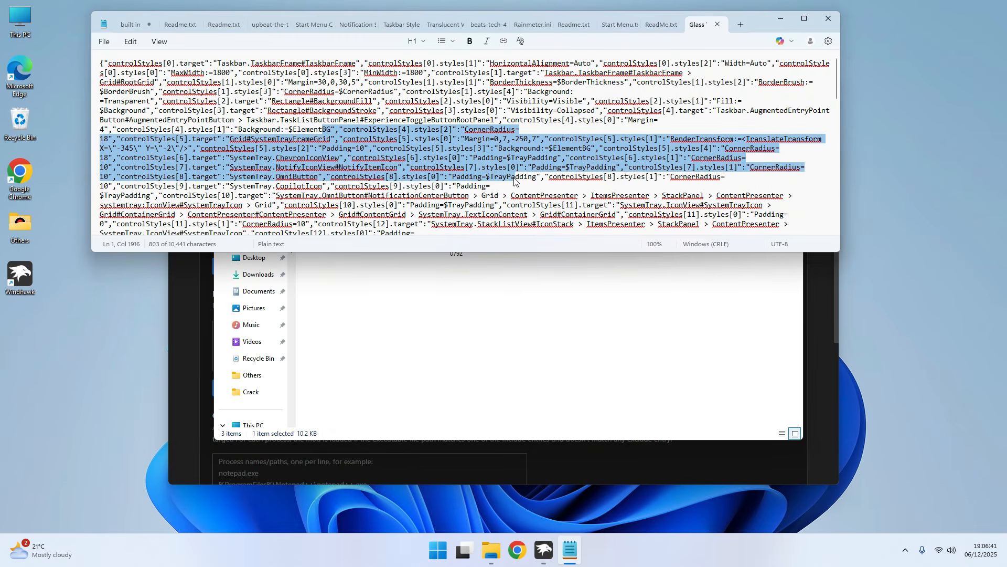
{"action": "key", "text": "ctrl+a"}
{"action": "right_click", "coordinate": [416, 133]}
{"action": "left_click", "coordinate": [461, 148]}
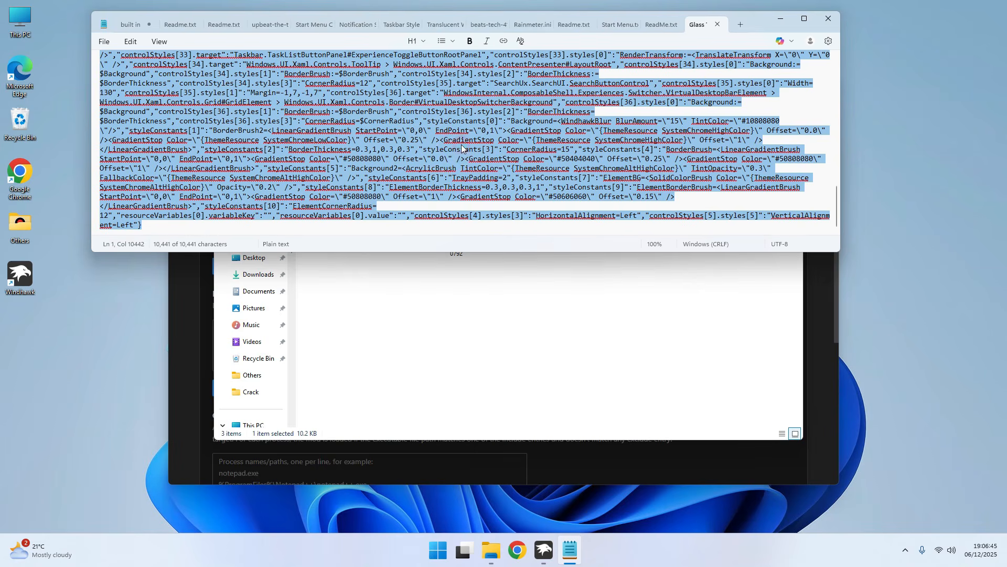
Replace the Taskbar Styler's advanced mod settings text with the copied Glass Taskbar code and save it
{"action": "left_click", "coordinate": [780, 19]}
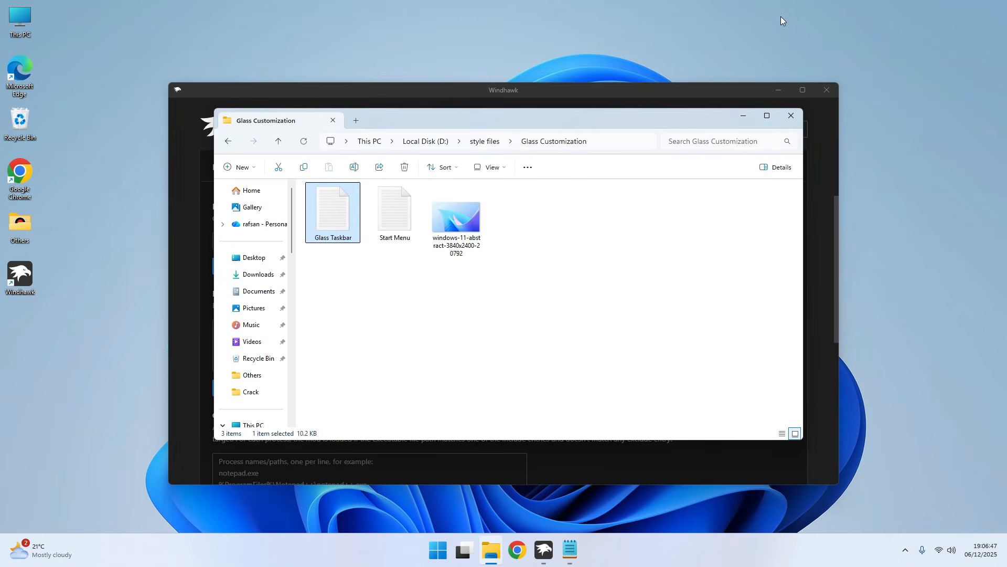
{"action": "left_click", "coordinate": [744, 116]}
{"action": "left_click", "coordinate": [354, 345]}
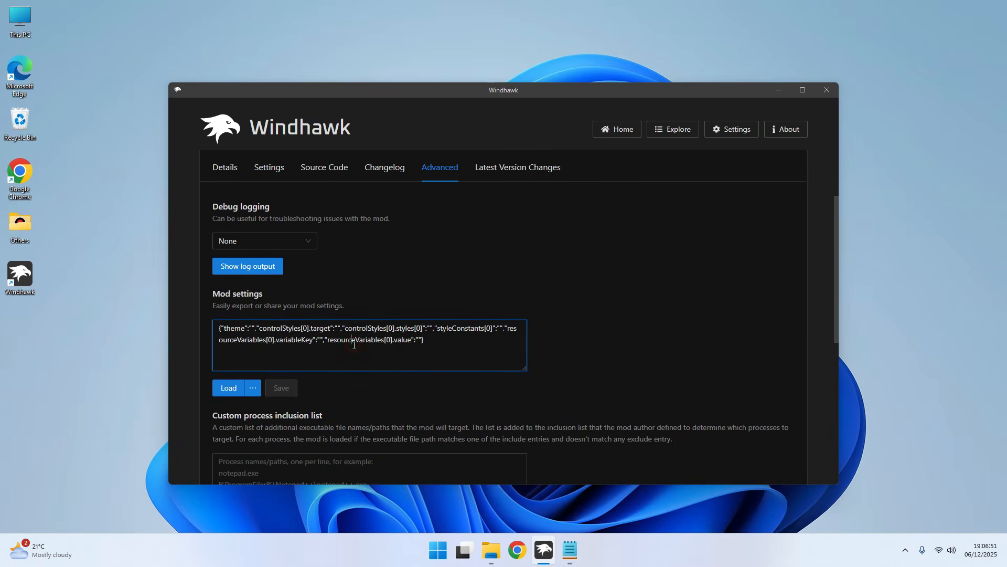
{"action": "key", "text": "ctrl+a"}
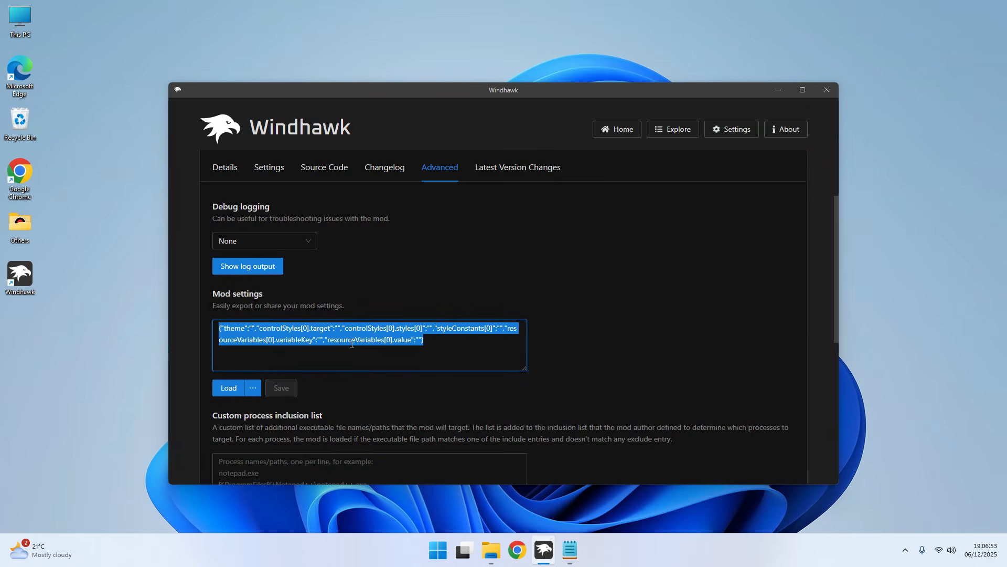
{"action": "key", "text": "ctrl+v"}
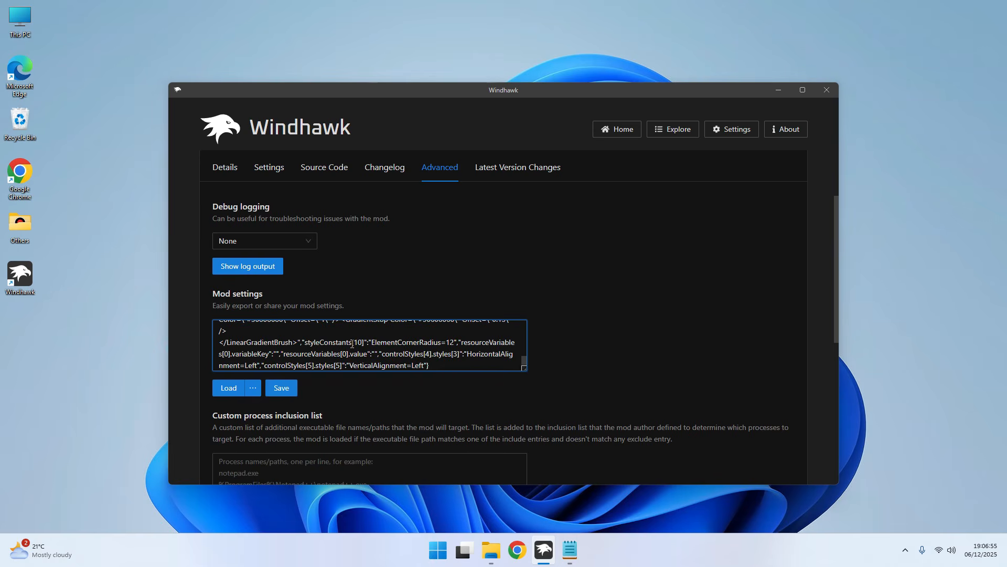
{"action": "left_click", "coordinate": [277, 388]}
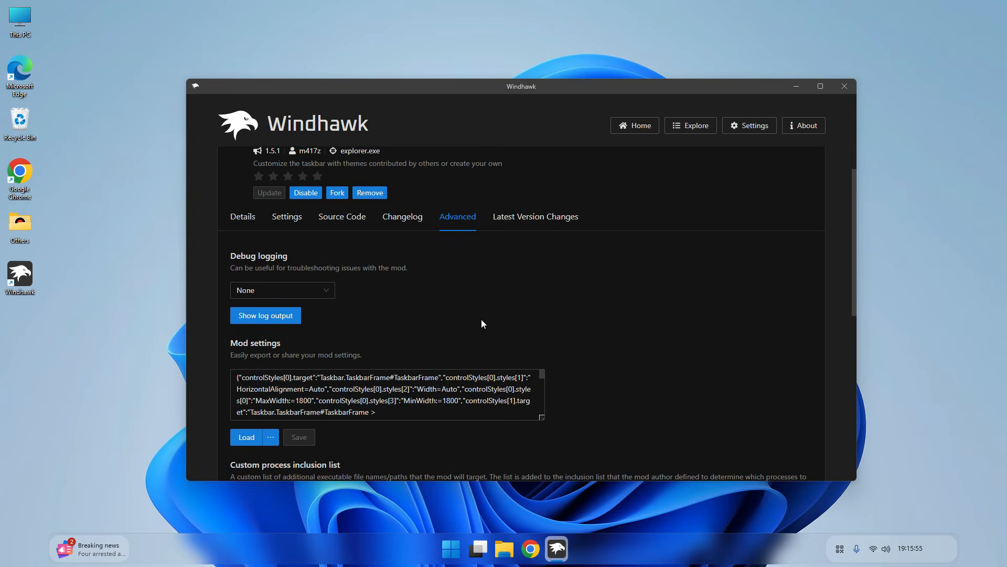
In the Taskbar Styler's settings, set MaxWidth and MinWidth to 1200 for the Taskbar.TaskbarFrame#TaskbarFrame target and save
{"action": "scroll", "coordinate": [483, 323], "scroll_direction": "up", "scroll_amount": 1}
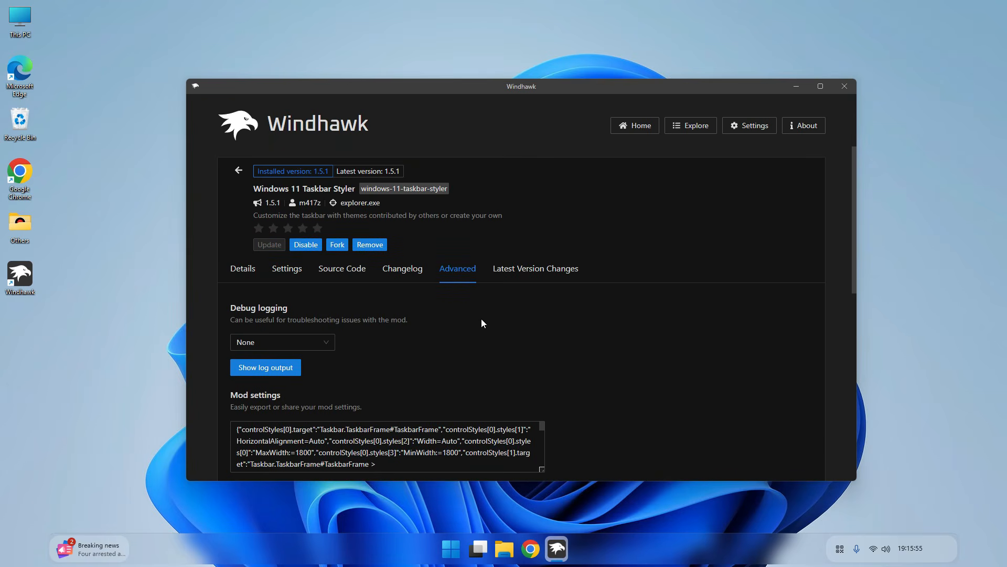
{"action": "left_click", "coordinate": [301, 277]}
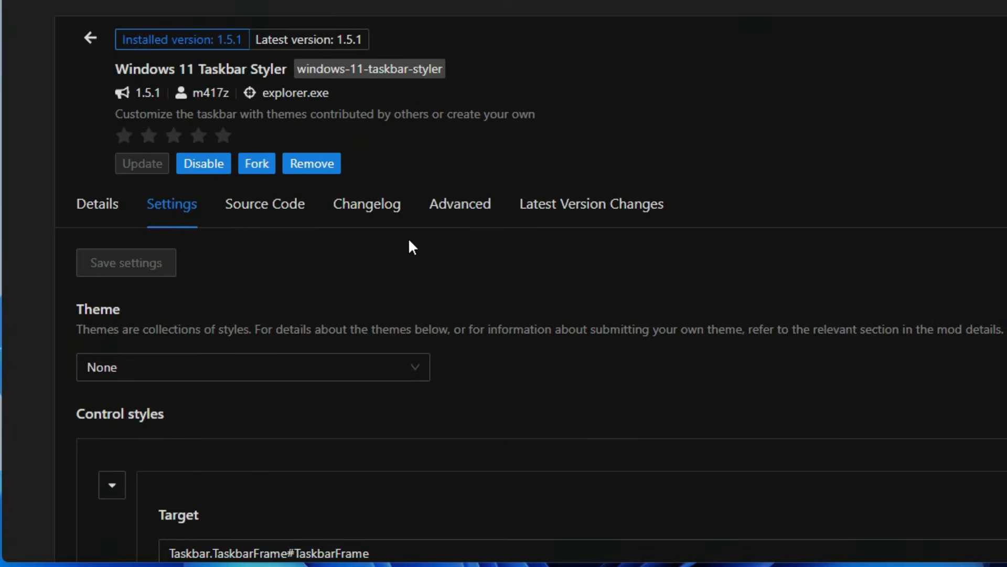
{"action": "scroll", "coordinate": [299, 314], "scroll_direction": "down", "scroll_amount": 7}
{"action": "left_click", "coordinate": [338, 318]}
{"action": "key", "text": "BackSpace"}
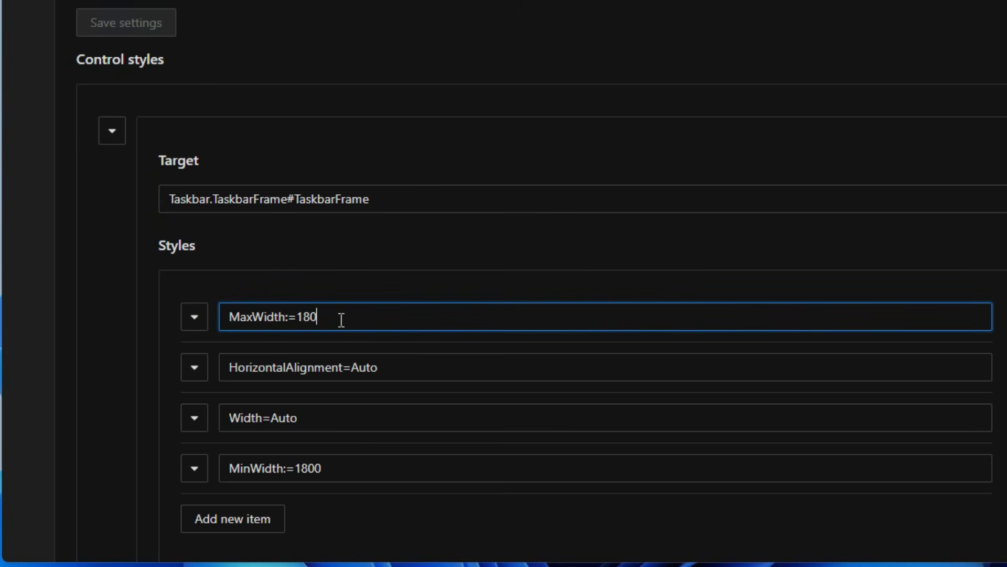
{"action": "key", "text": "BackSpace"}
{"action": "key", "text": "BackSpace"}
{"action": "key", "text": "BackSpace"}
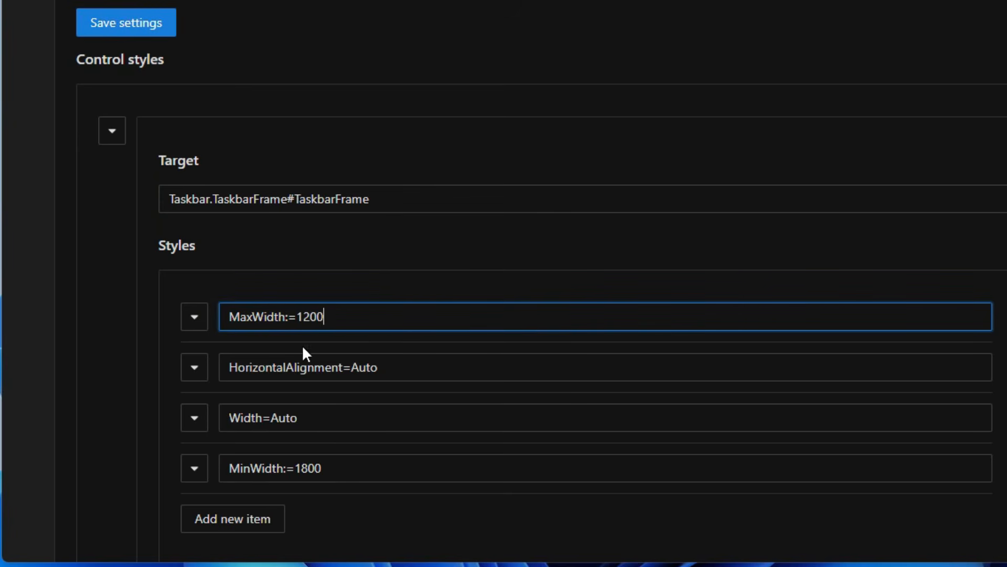
{"action": "left_click", "coordinate": [331, 468]}
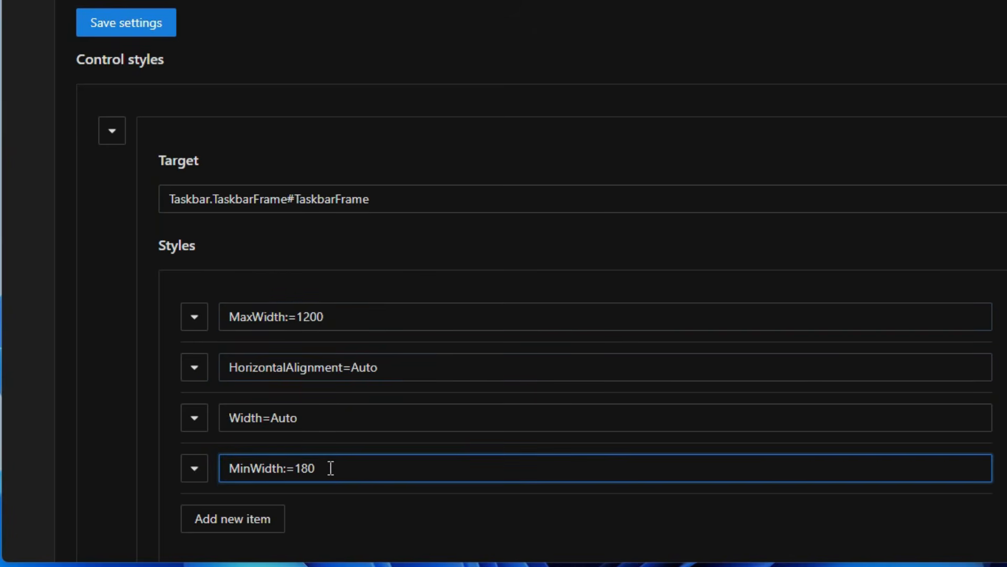
{"action": "type", "text": "200"}
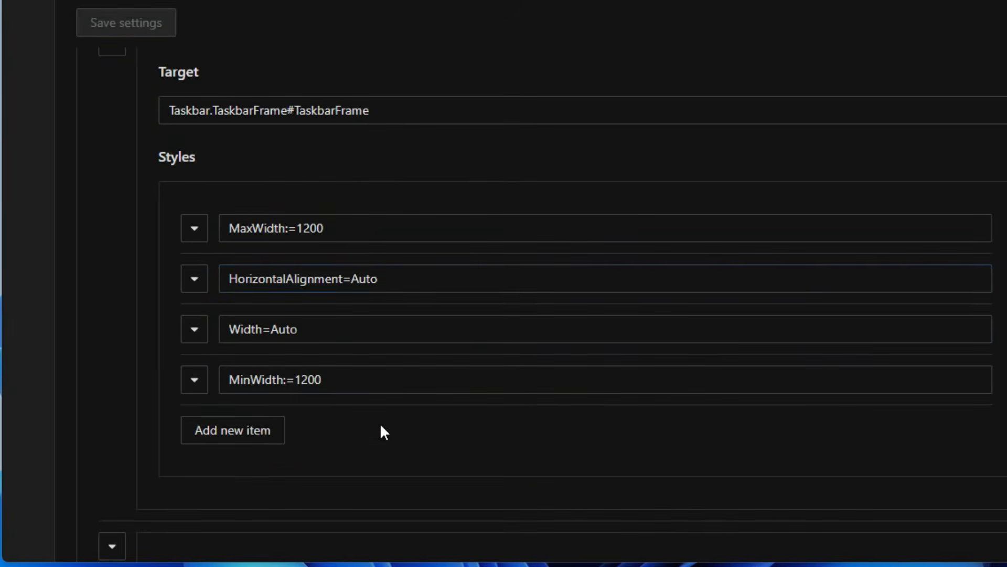
Set the Margin style of the Grid#SystemTrayFrameGrid target to 0,7,-650,7 and save the settings
{"action": "scroll", "coordinate": [379, 423], "scroll_direction": "down", "scroll_amount": 15}
{"action": "scroll", "coordinate": [380, 424], "scroll_direction": "down", "scroll_amount": 15}
{"action": "left_click", "coordinate": [326, 344]}
{"action": "left_click", "coordinate": [308, 326]}
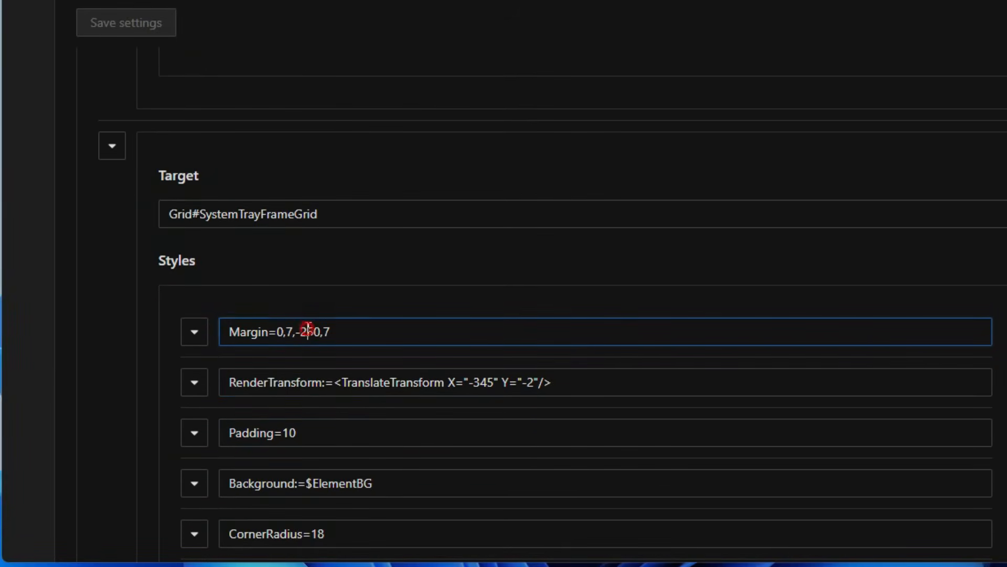
{"action": "key", "text": "BackSpace"}
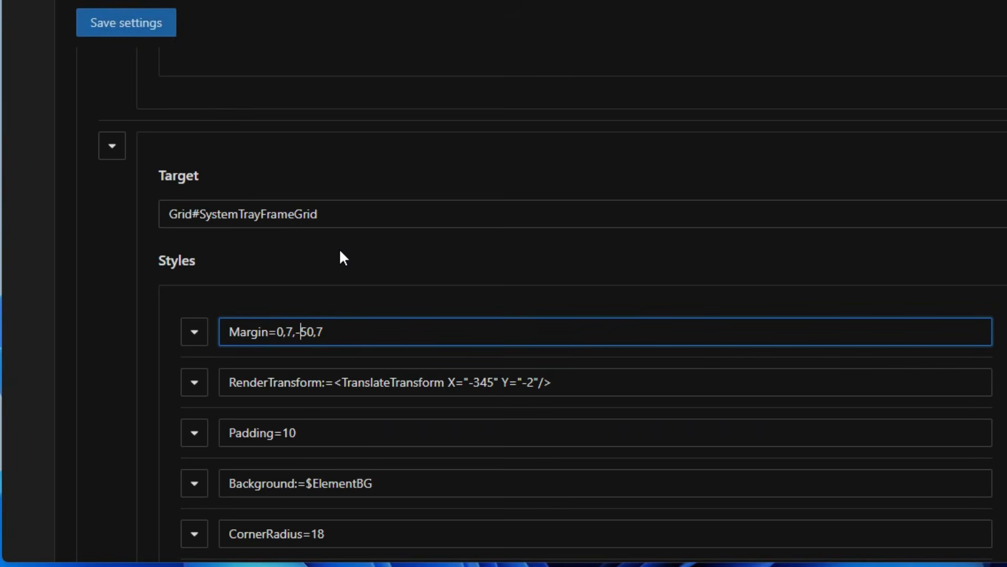
{"action": "type", "text": "6"}
{"action": "left_click", "coordinate": [325, 257]}
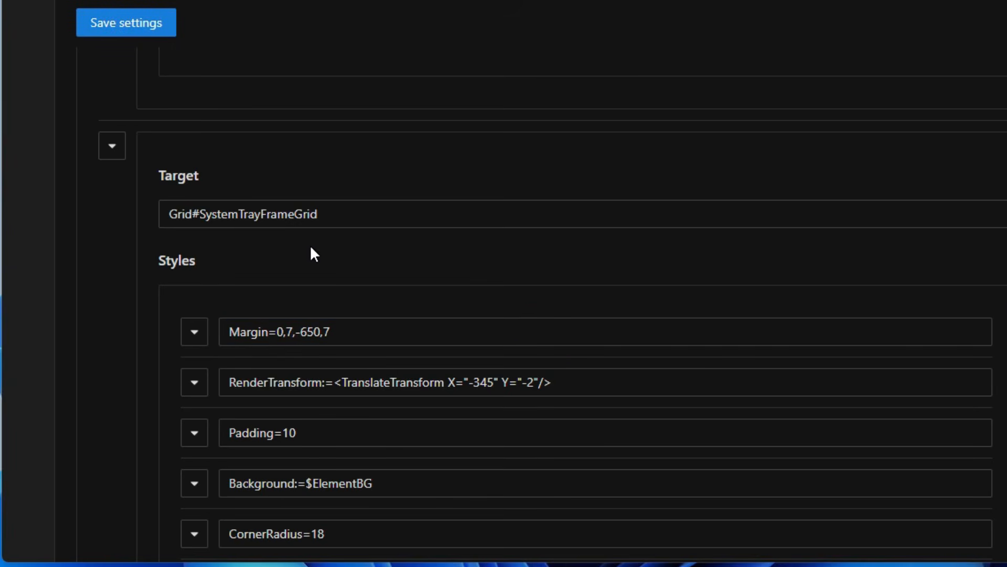
{"action": "left_click", "coordinate": [127, 31]}
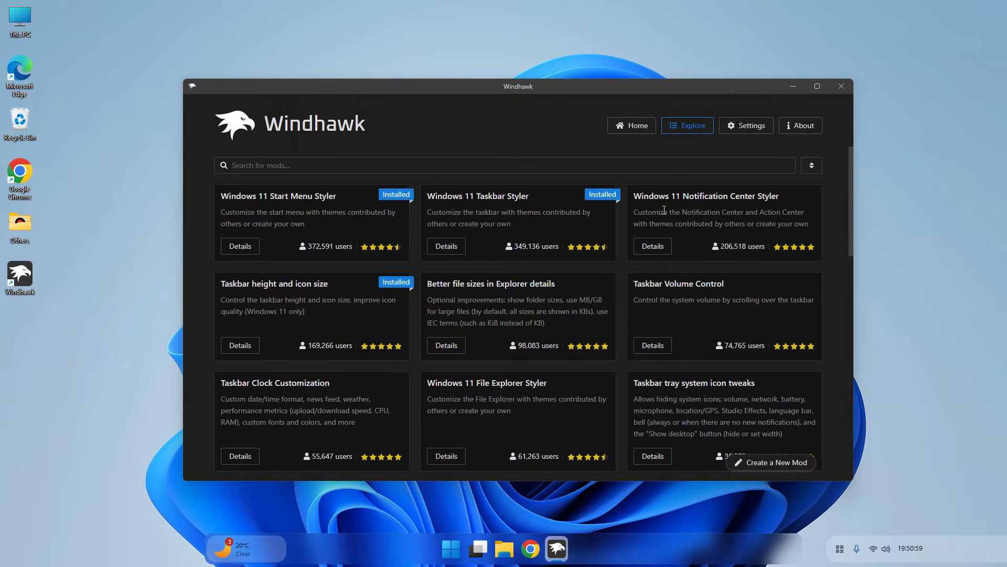
Install the Windows 11 Notification Center Styler mod, accepting the risk
{"action": "left_click", "coordinate": [653, 246]}
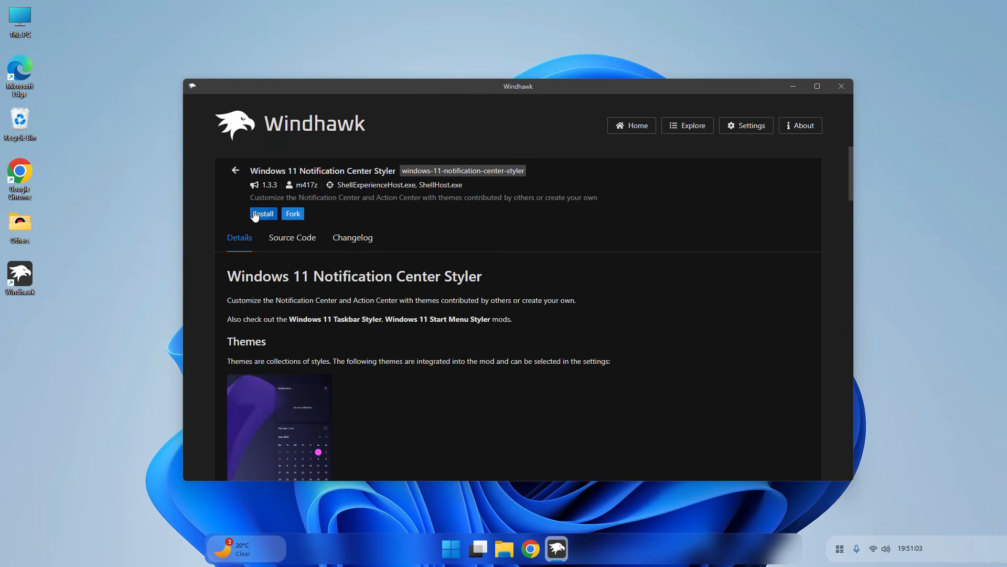
{"action": "left_click", "coordinate": [256, 214]}
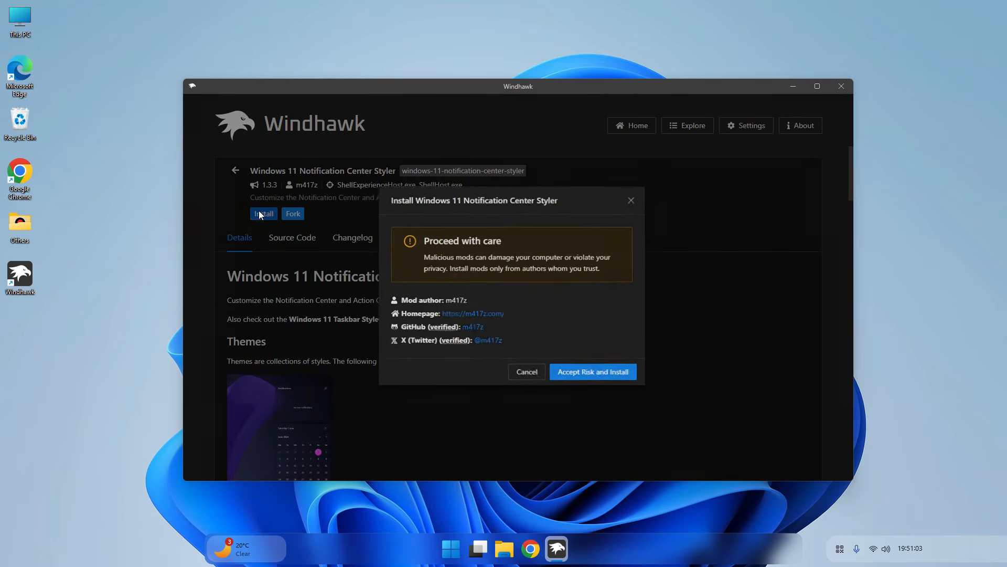
{"action": "left_click", "coordinate": [596, 373]}
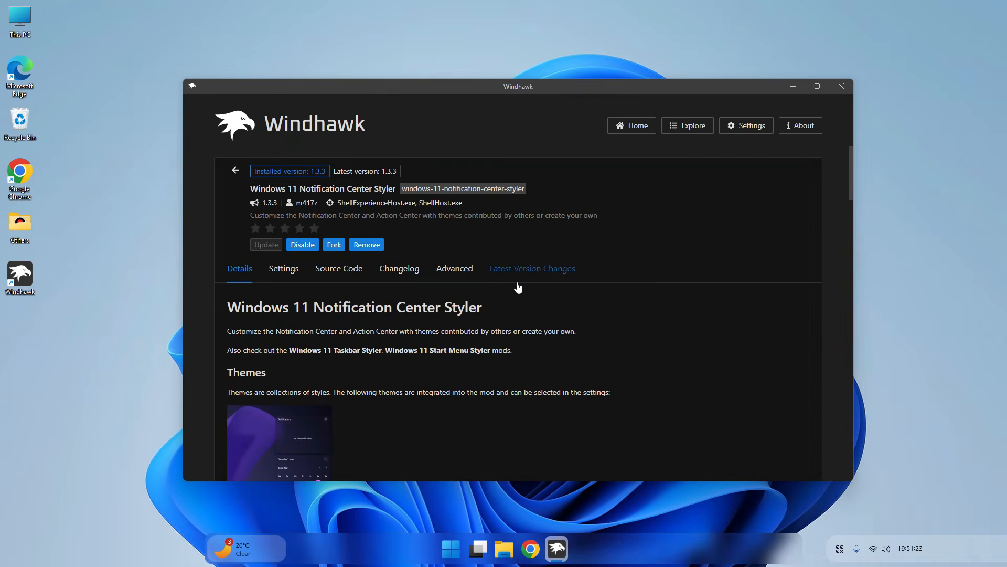
Open the Notification Center Styler's settings and check how the notification center looks before a theme is applied
{"action": "left_click", "coordinate": [285, 276]}
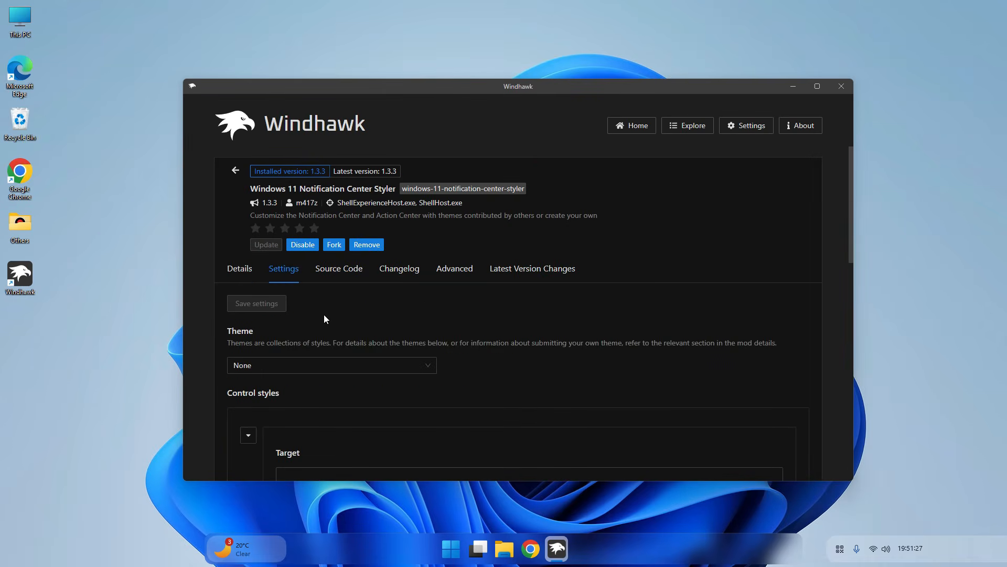
{"action": "scroll", "coordinate": [323, 317], "scroll_direction": "down", "scroll_amount": 1}
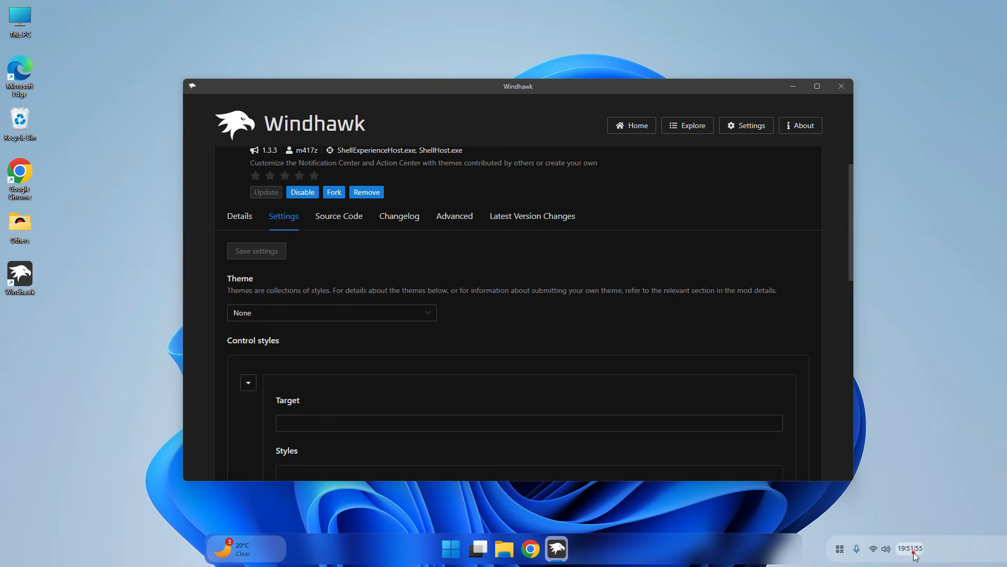
{"action": "left_click", "coordinate": [911, 548]}
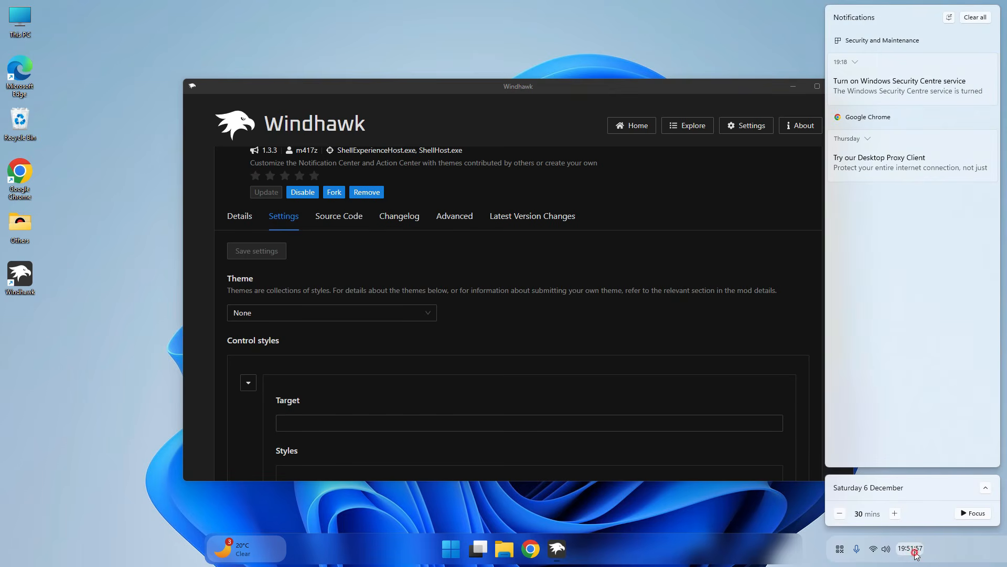
{"action": "left_click", "coordinate": [915, 549]}
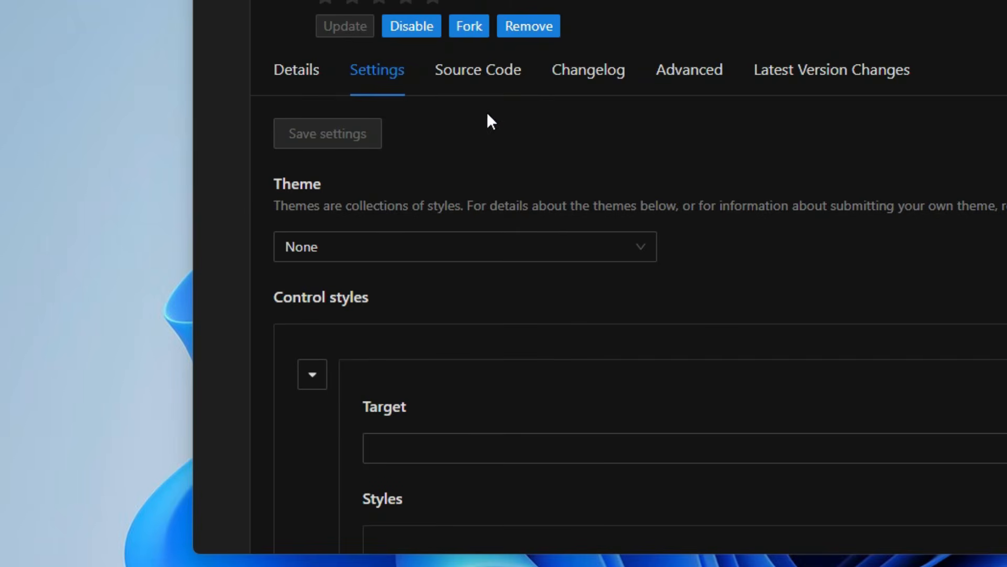
Set the Notification Center Styler's theme to TranslucentShell and save the settings
{"action": "left_click", "coordinate": [398, 257]}
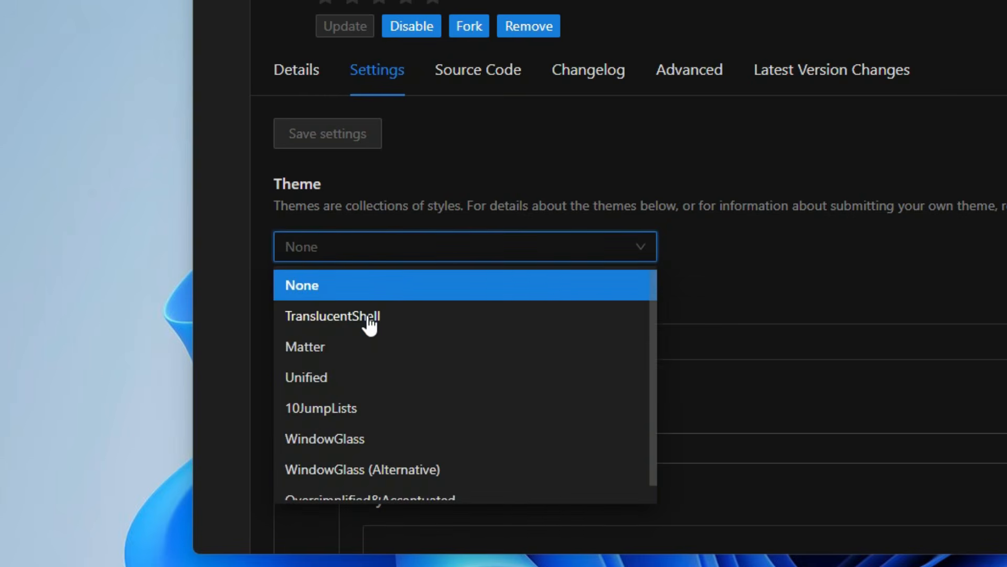
{"action": "left_click", "coordinate": [369, 318]}
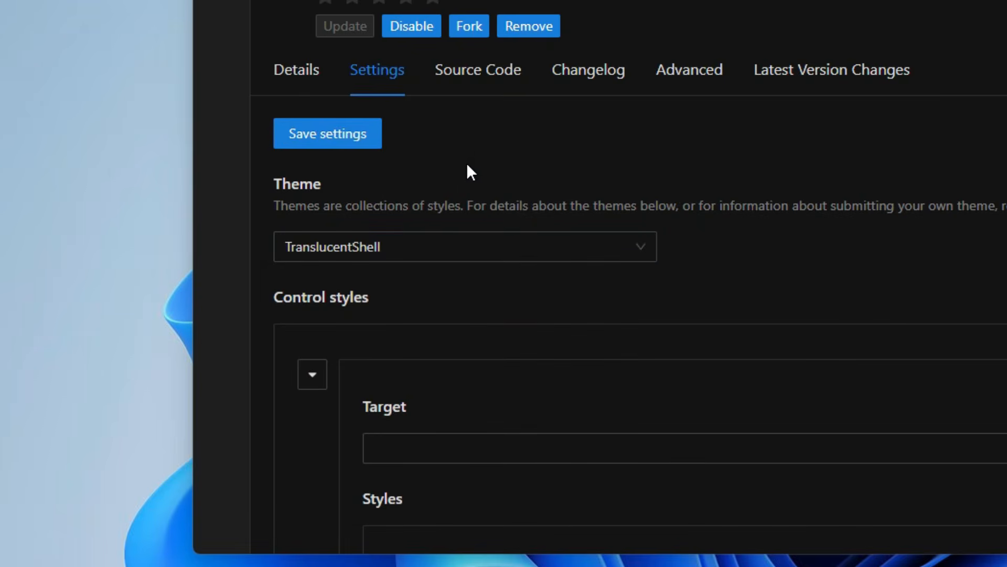
{"action": "left_click", "coordinate": [329, 141]}
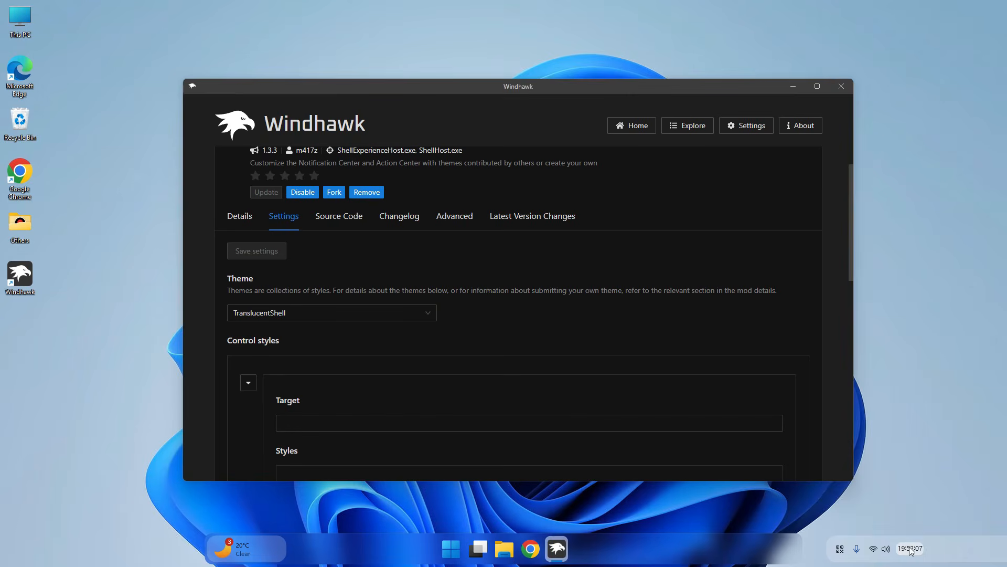
Open the notification center to check how it looks with the applied theme, and close it again
{"action": "left_click", "coordinate": [911, 549]}
{"action": "left_click", "coordinate": [916, 549]}
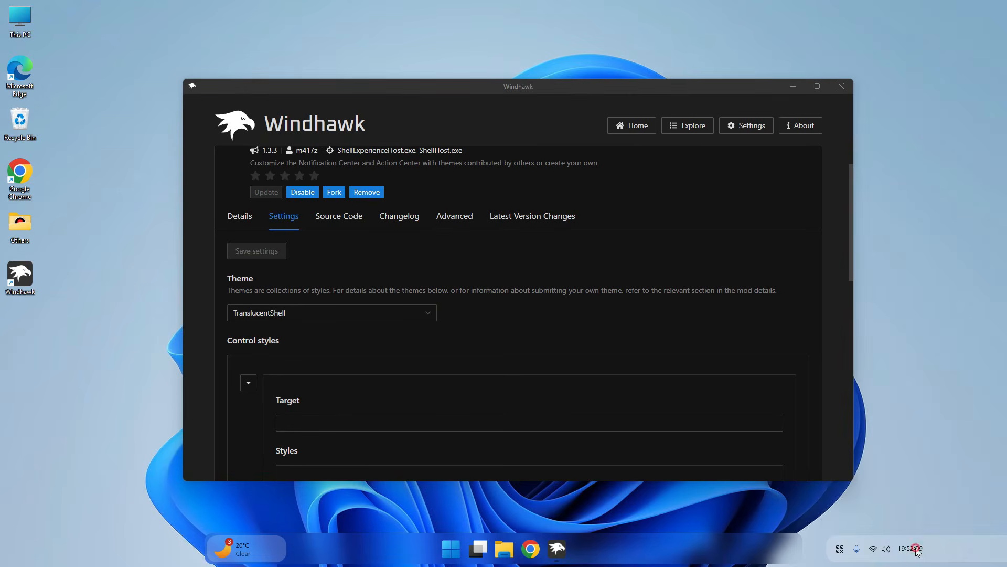
{"action": "left_click", "coordinate": [916, 549]}
{"action": "left_click", "coordinate": [982, 18]}
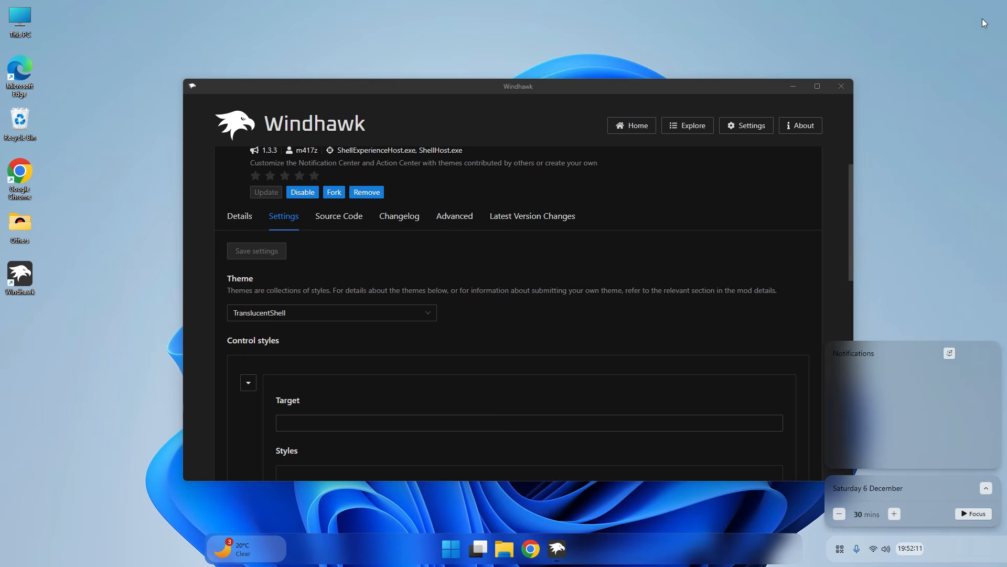
Set the Windows colour mode to Dark in the Personalisation settings and close them
{"action": "right_click", "coordinate": [484, 203]}
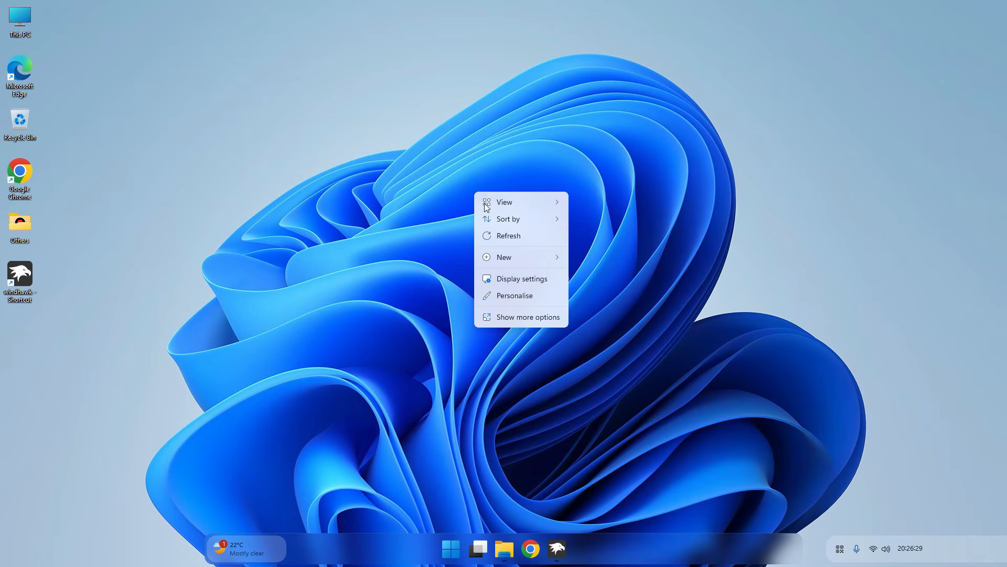
{"action": "left_click", "coordinate": [515, 296]}
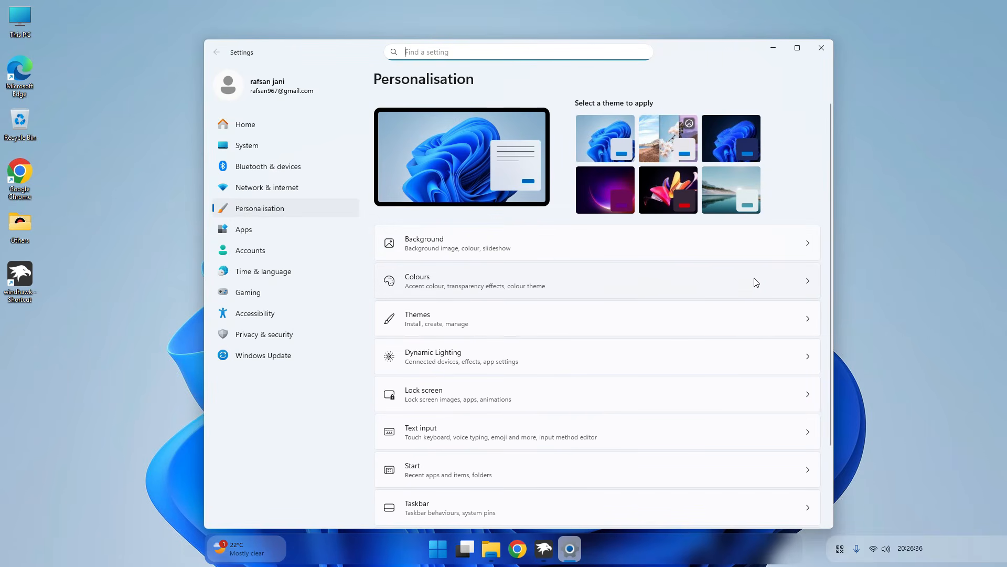
{"action": "left_click", "coordinate": [815, 280]}
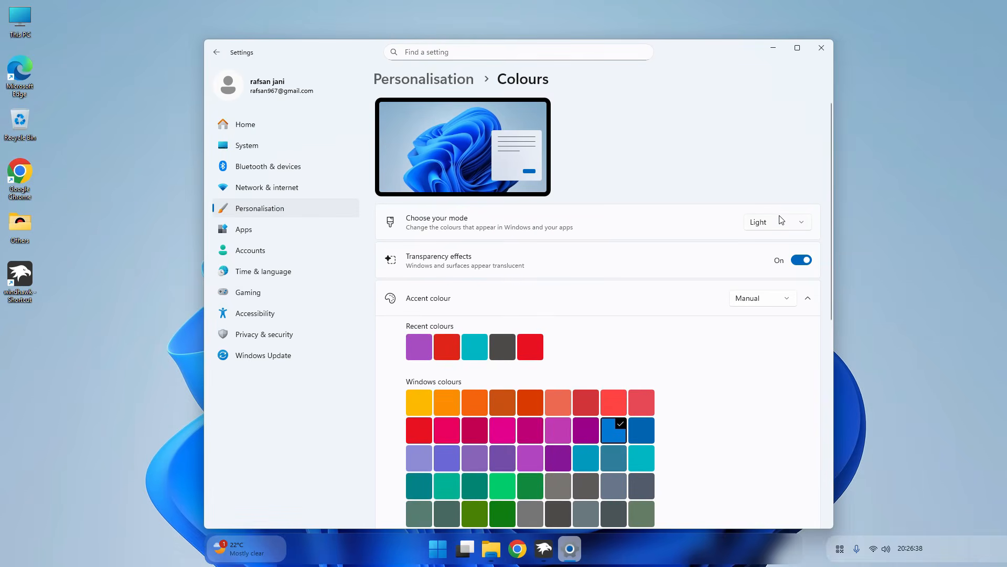
{"action": "left_click", "coordinate": [781, 221]}
{"action": "left_click", "coordinate": [769, 245]}
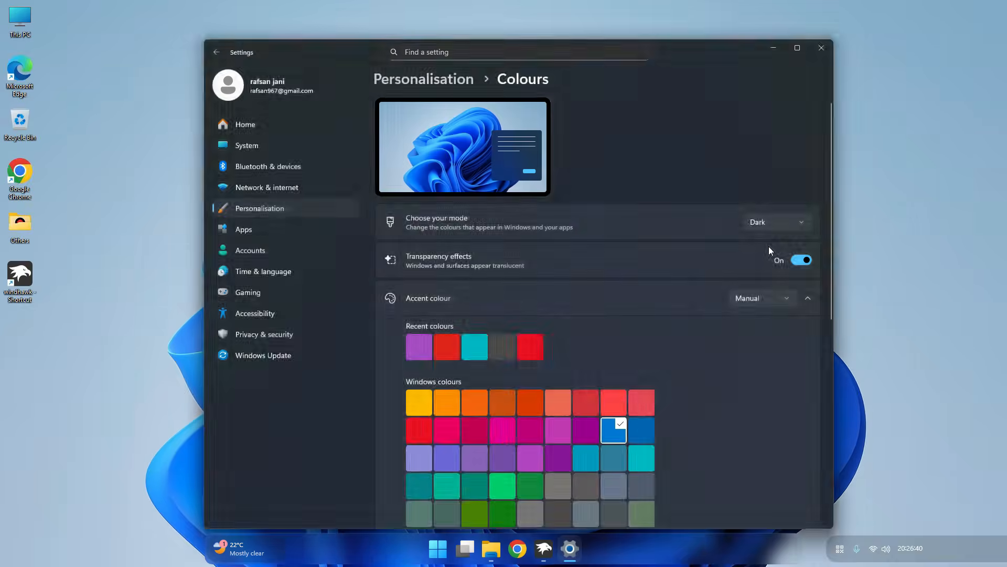
{"action": "left_click", "coordinate": [821, 49]}
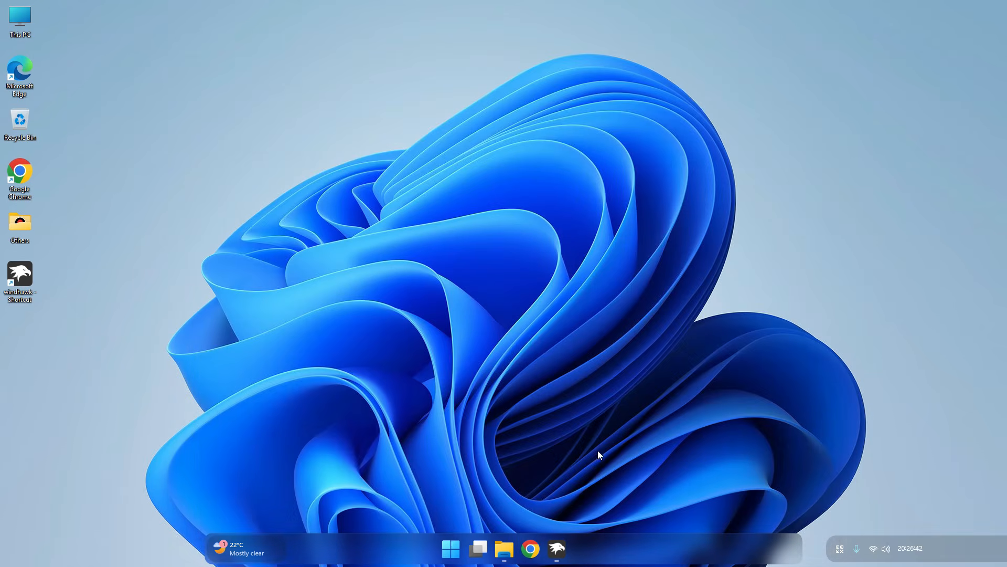
Return to Windhawk and install the Windows 11 File Explorer Styler mod, accepting the risk
{"action": "left_click", "coordinate": [556, 550]}
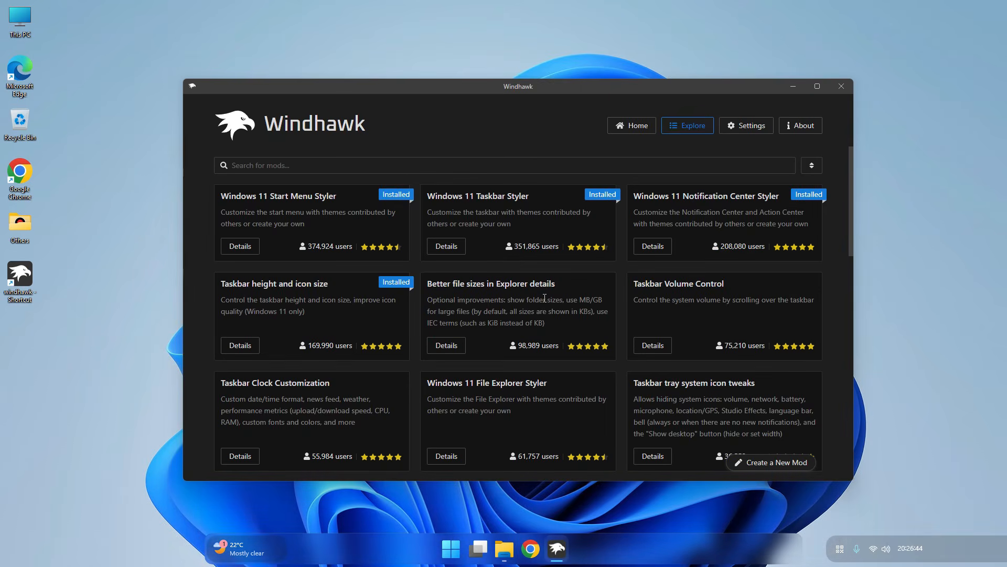
{"action": "left_click", "coordinate": [446, 455]}
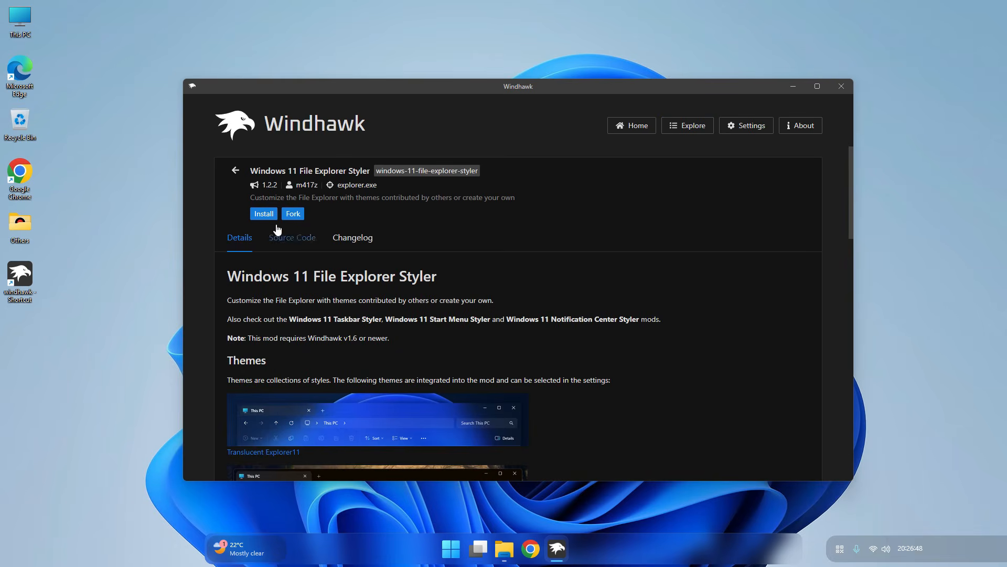
{"action": "left_click", "coordinate": [263, 214]}
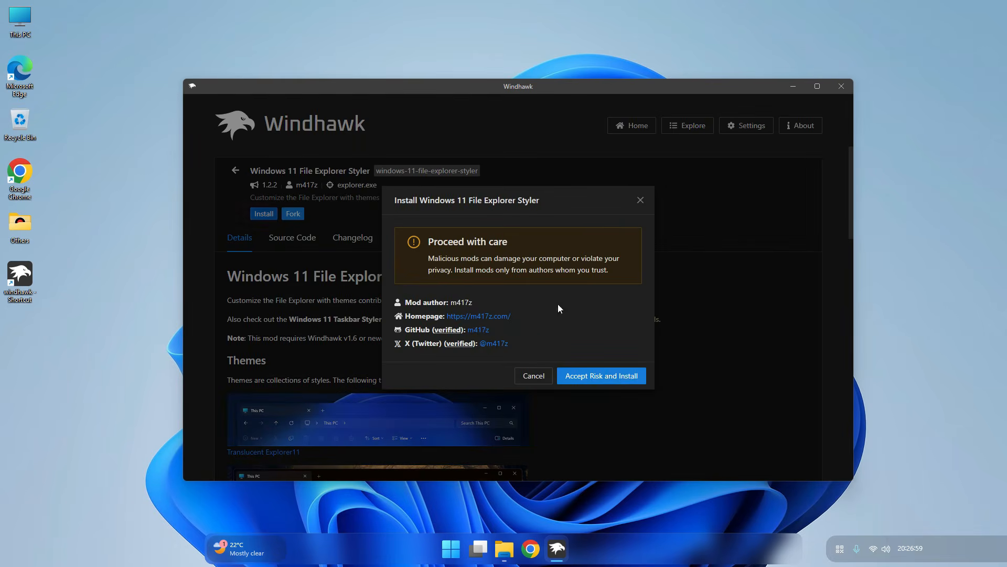
{"action": "left_click", "coordinate": [624, 377]}
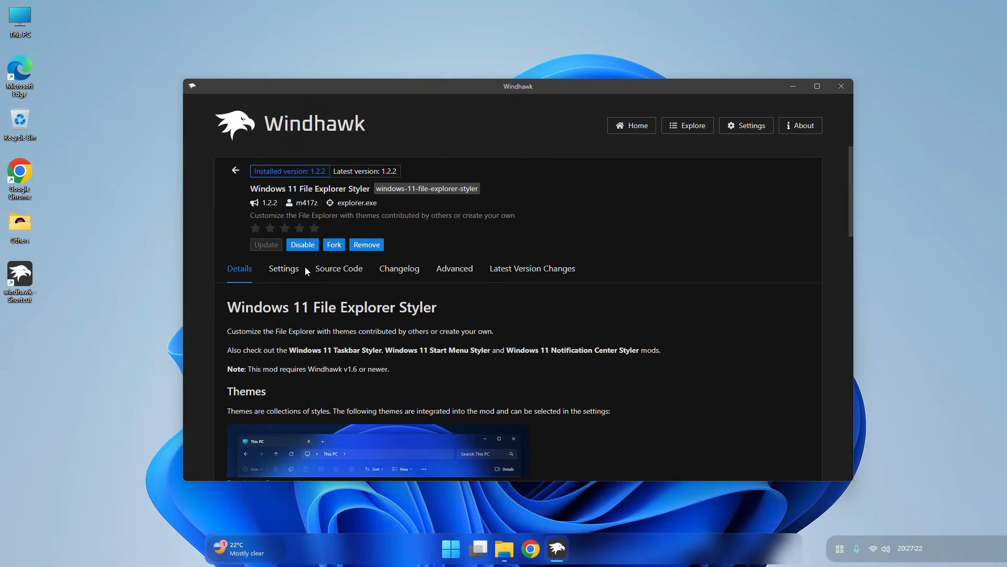
Set the File Explorer Styler's theme to Translucent Explorer11 and save the settings
{"action": "left_click", "coordinate": [285, 268]}
{"action": "left_click", "coordinate": [322, 374]}
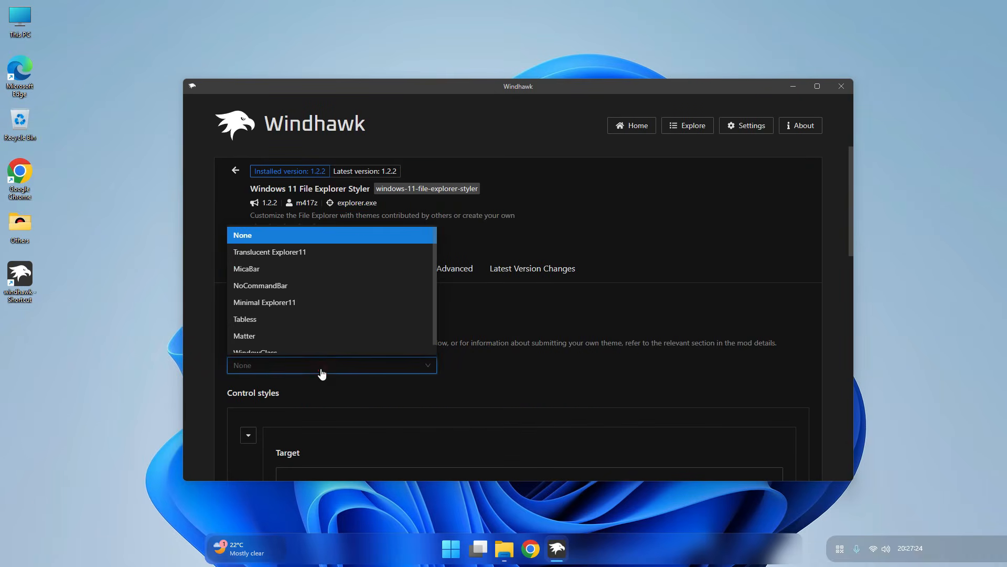
{"action": "left_click", "coordinate": [251, 253]}
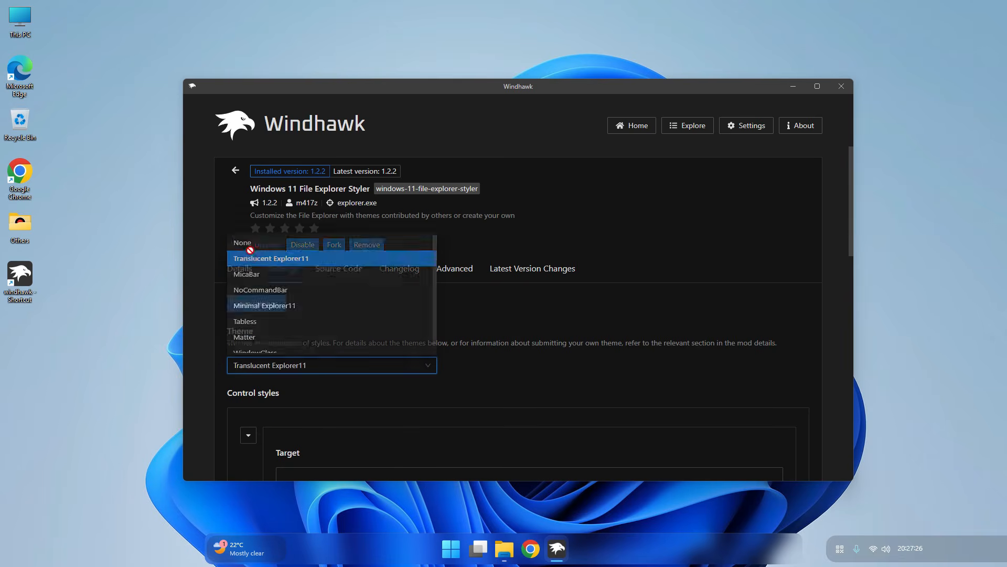
{"action": "left_click", "coordinate": [255, 304]}
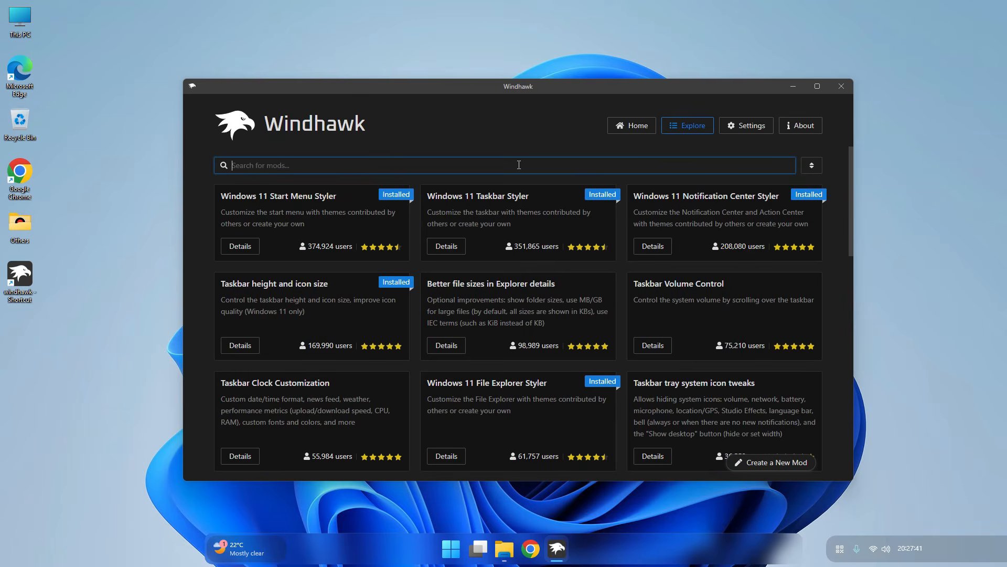
Search the mods for "trans" and install the Translucent Windows mod, accepting the risk
{"action": "type", "text": "tra"}
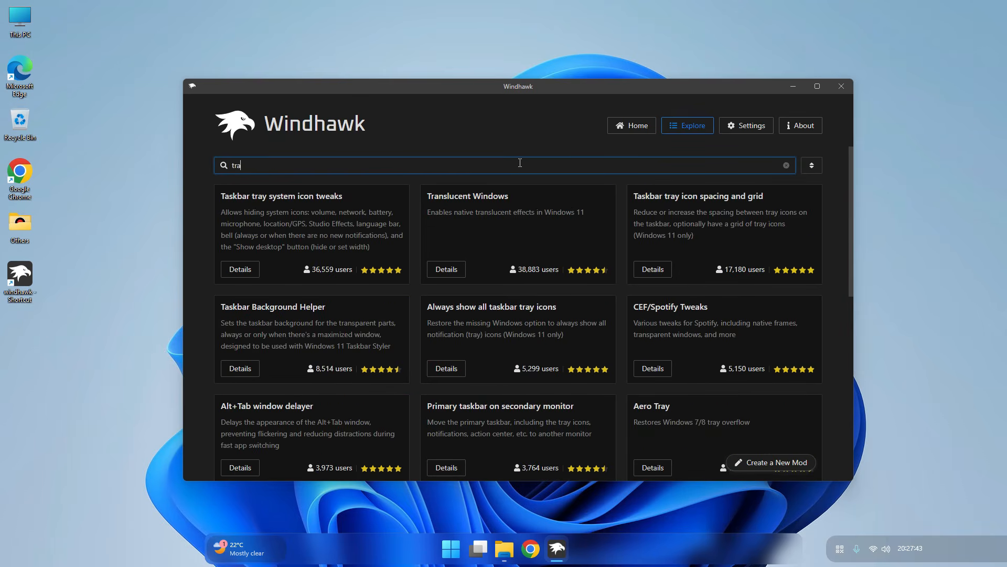
{"action": "type", "text": "ns"}
{"action": "left_click", "coordinate": [249, 262]}
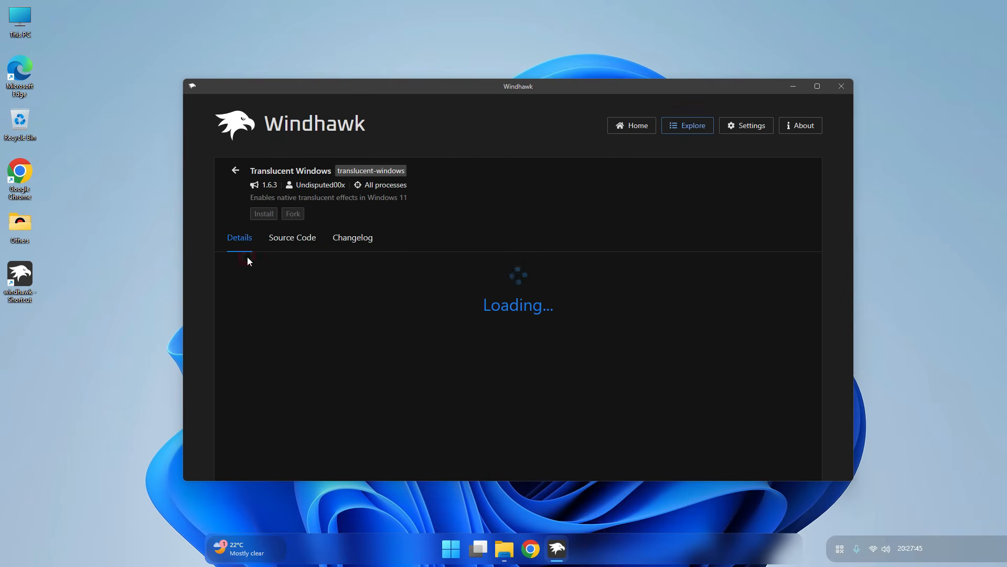
{"action": "left_click", "coordinate": [264, 213]}
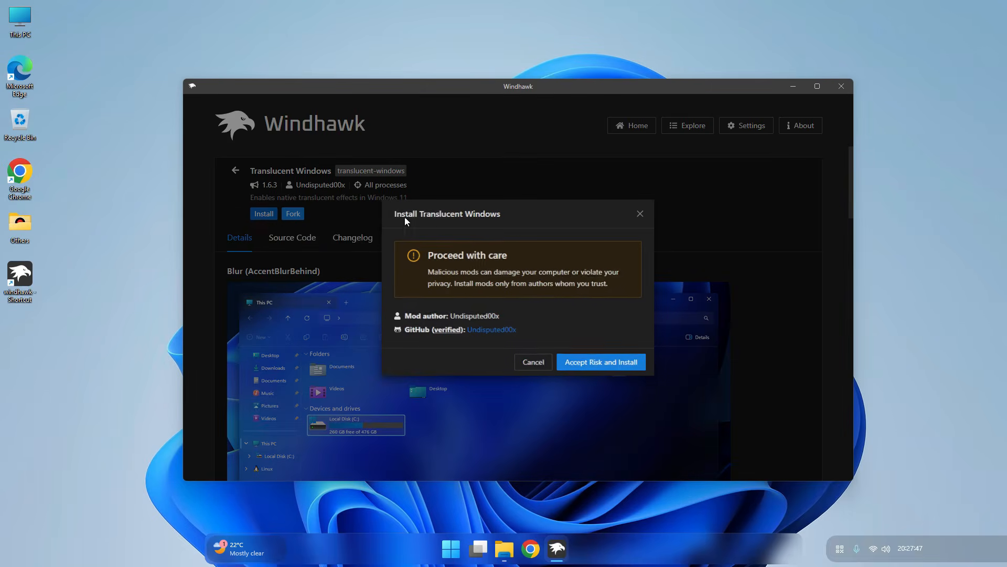
{"action": "left_click", "coordinate": [595, 360]}
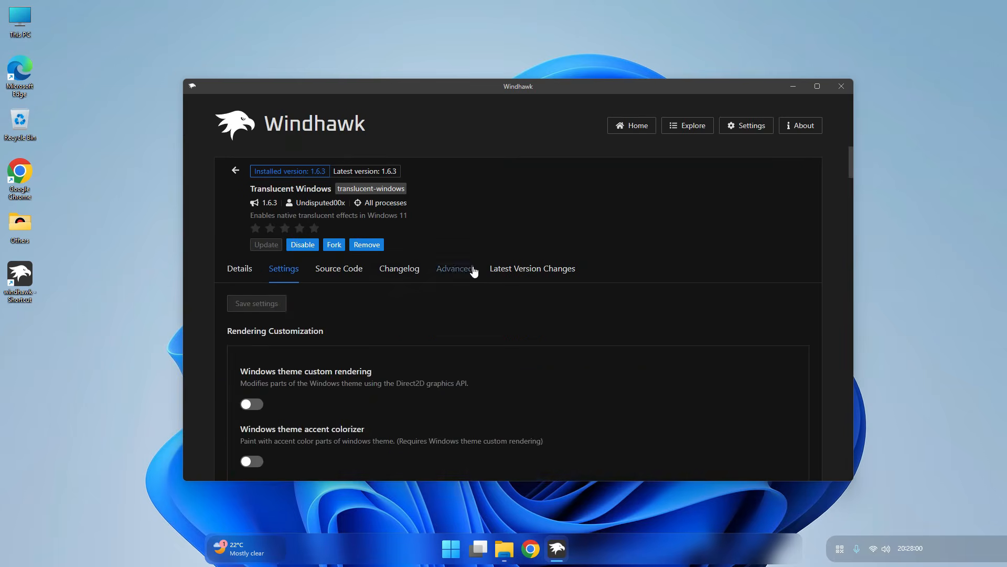
Open the mod's advanced settings and copy the full text of the Translucent Windows file in the Glass Customization folder
{"action": "left_click", "coordinate": [456, 269]}
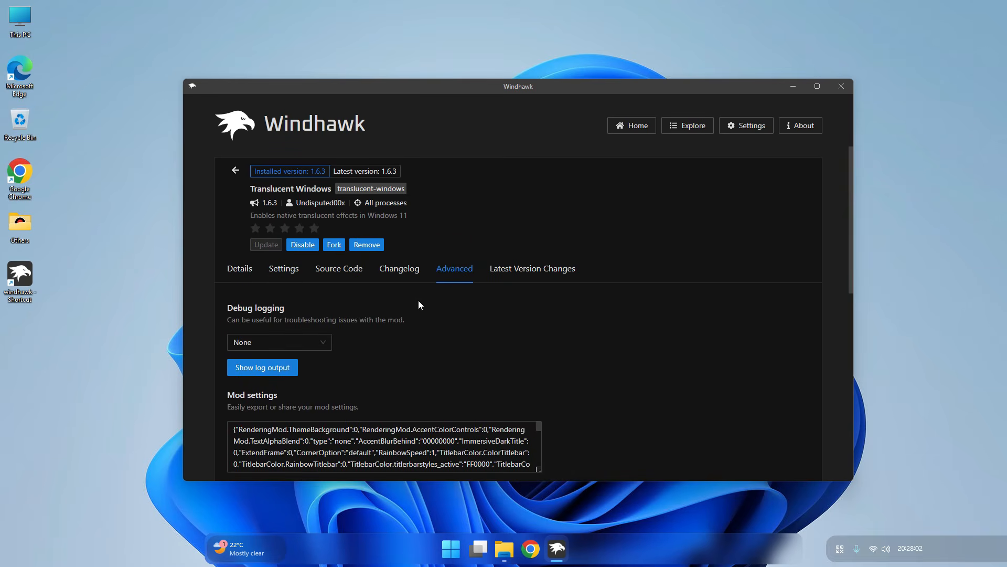
{"action": "scroll", "coordinate": [419, 312], "scroll_direction": "down", "scroll_amount": 2}
{"action": "left_click", "coordinate": [374, 325]}
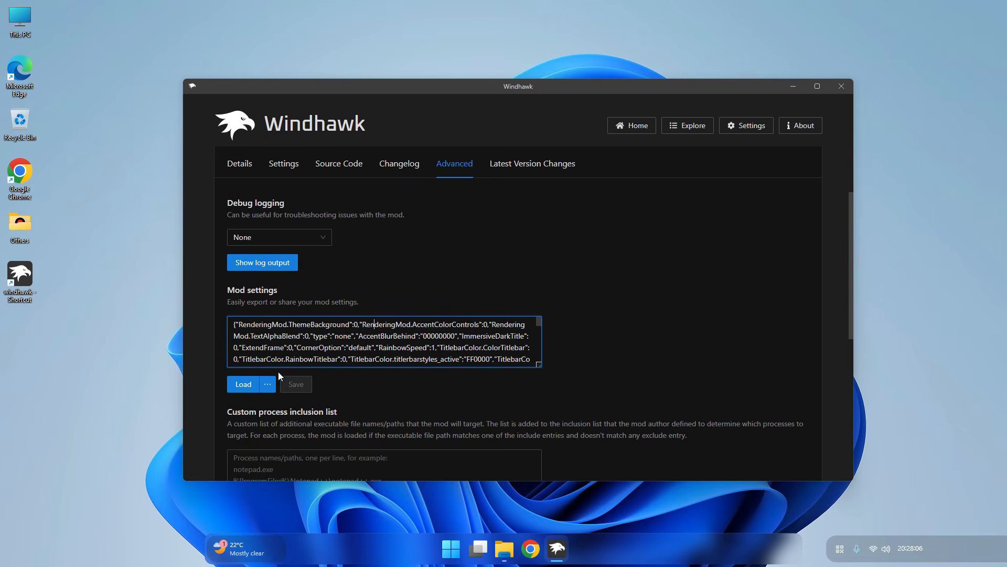
{"action": "left_click", "coordinate": [502, 557]}
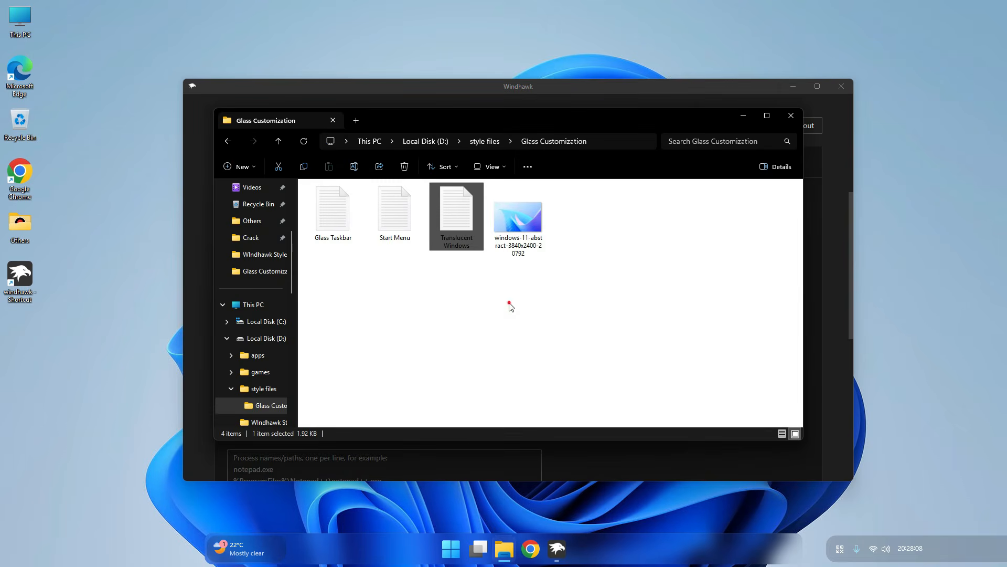
{"action": "double_click", "coordinate": [464, 227]}
{"action": "key", "text": "ctrl+a"}
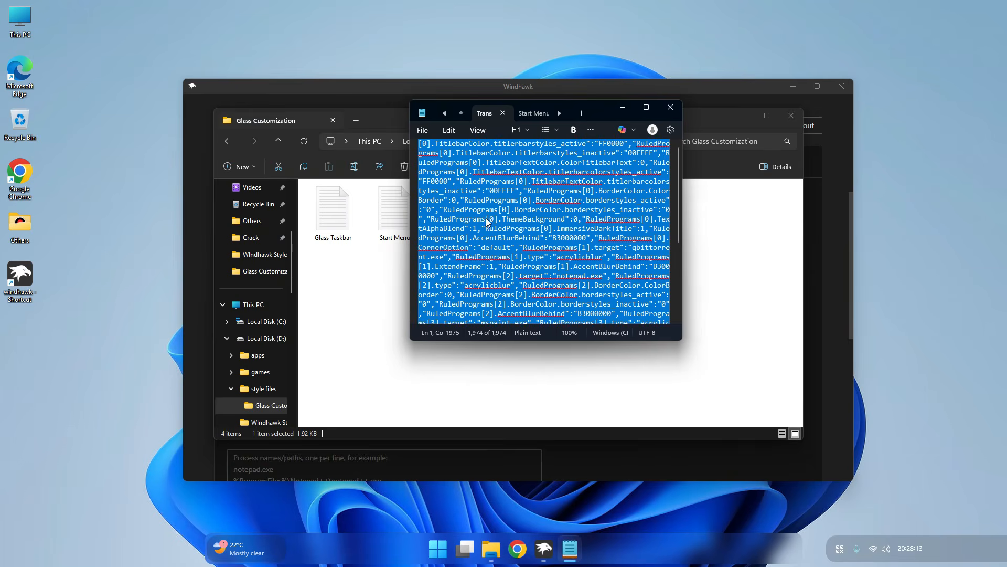
{"action": "right_click", "coordinate": [498, 215]}
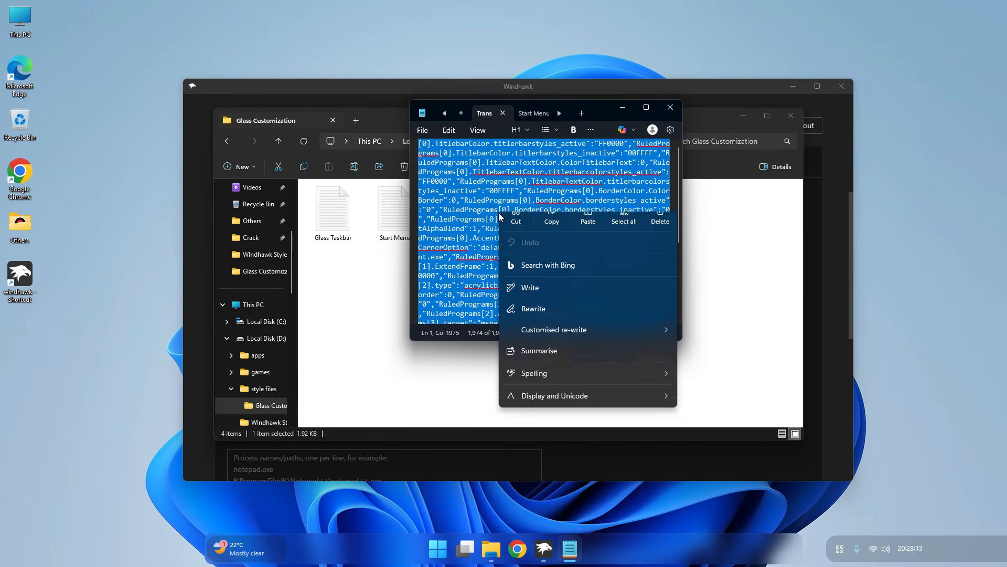
{"action": "left_click", "coordinate": [550, 228]}
{"action": "left_click", "coordinate": [620, 110]}
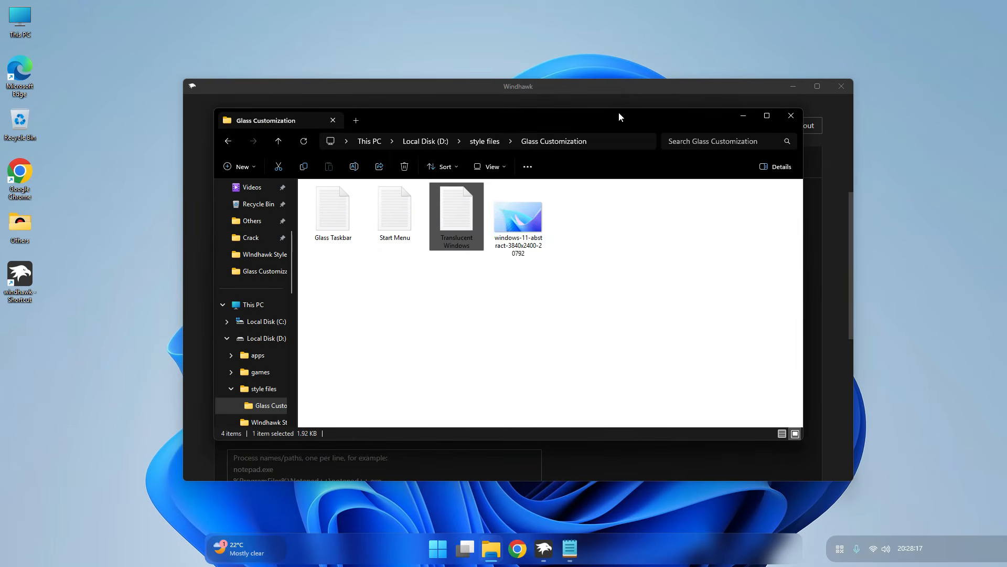
Replace the Translucent Windows mod's exported settings with the copied text, save them, and open File Explorer to check the effect
{"action": "left_click", "coordinate": [743, 116]}
{"action": "left_click", "coordinate": [385, 334]}
{"action": "key", "text": "ctrl+a"}
{"action": "key", "text": "ctrl+v"}
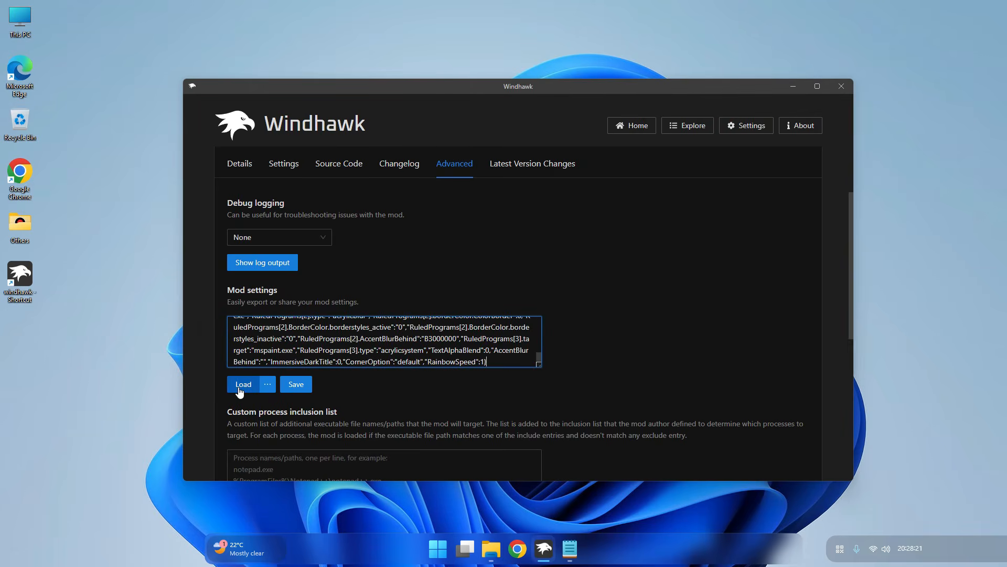
{"action": "left_click", "coordinate": [292, 384]}
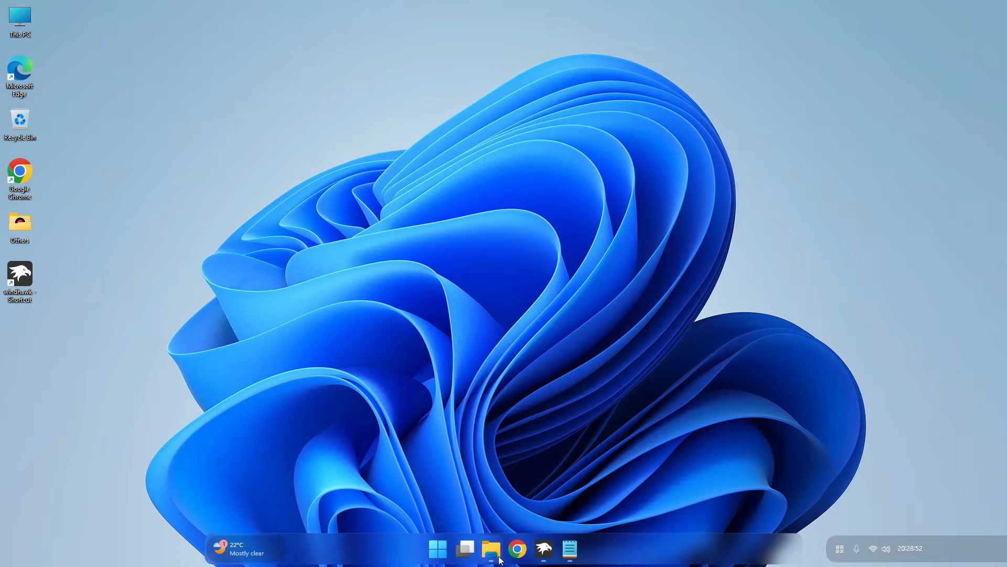
{"action": "left_click", "coordinate": [497, 557]}
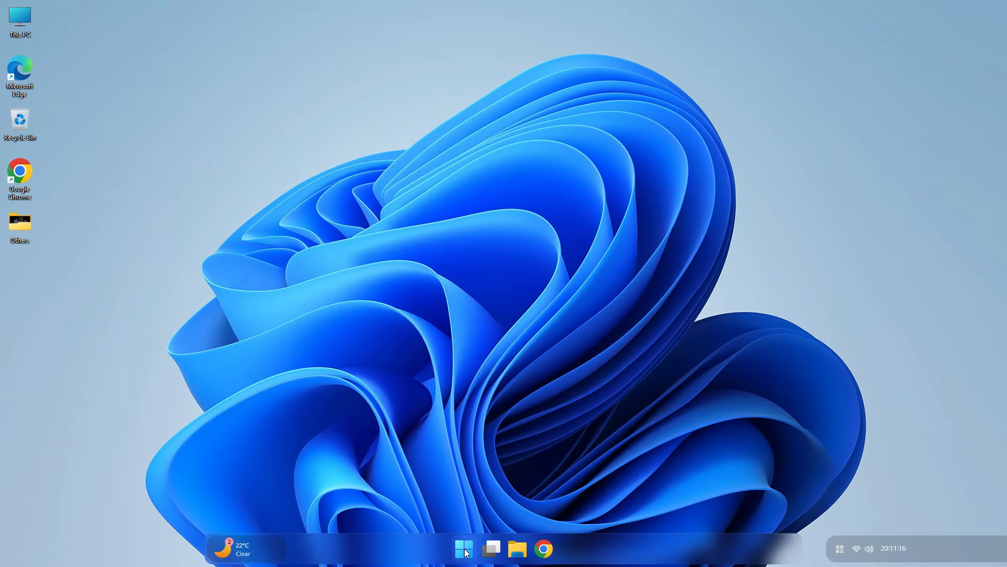
Open Microsoft Store from the Start menu and search for "desktop widgets"
{"action": "left_click", "coordinate": [464, 550]}
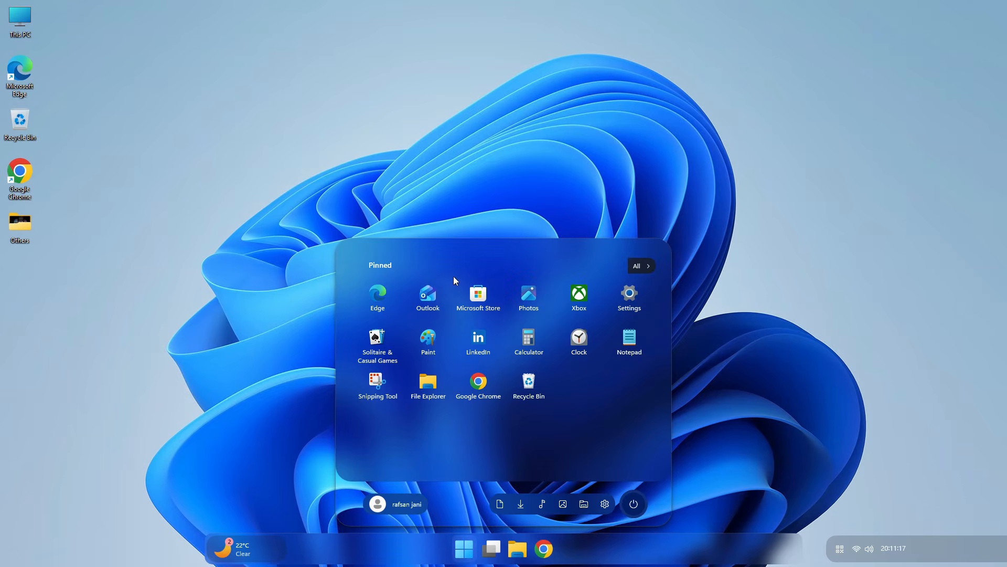
{"action": "left_click", "coordinate": [479, 294]}
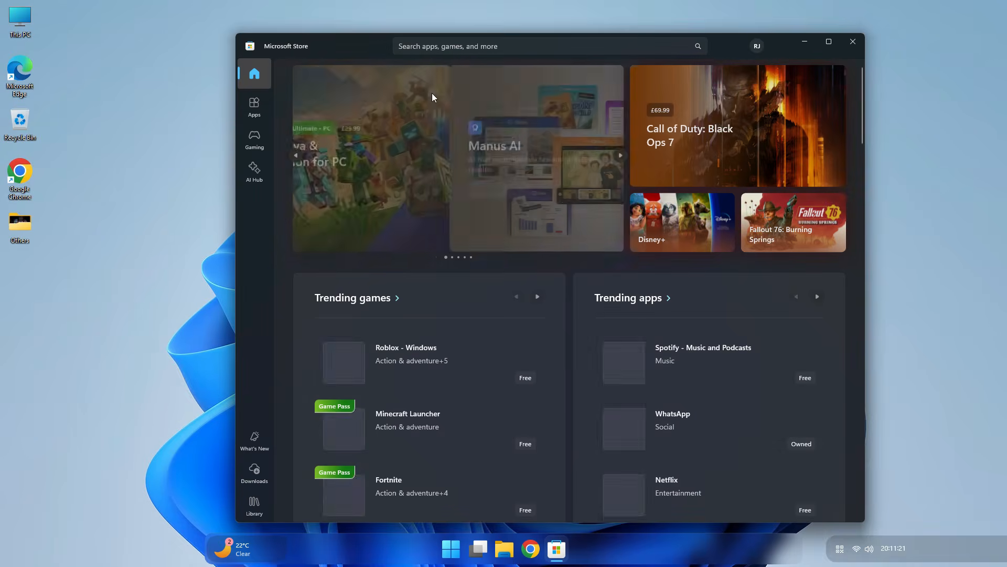
{"action": "left_click", "coordinate": [427, 42]}
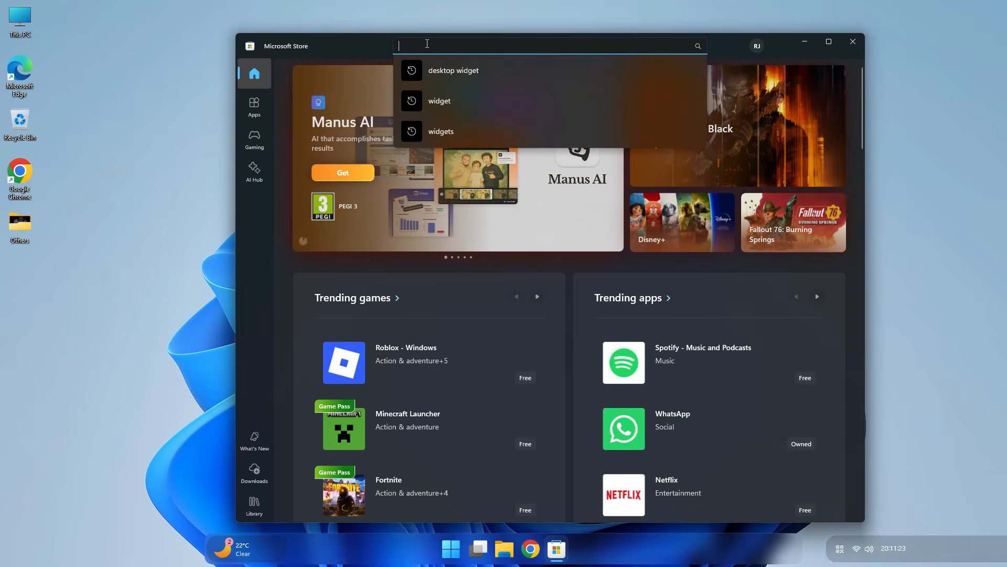
{"action": "type", "text": "desktop"}
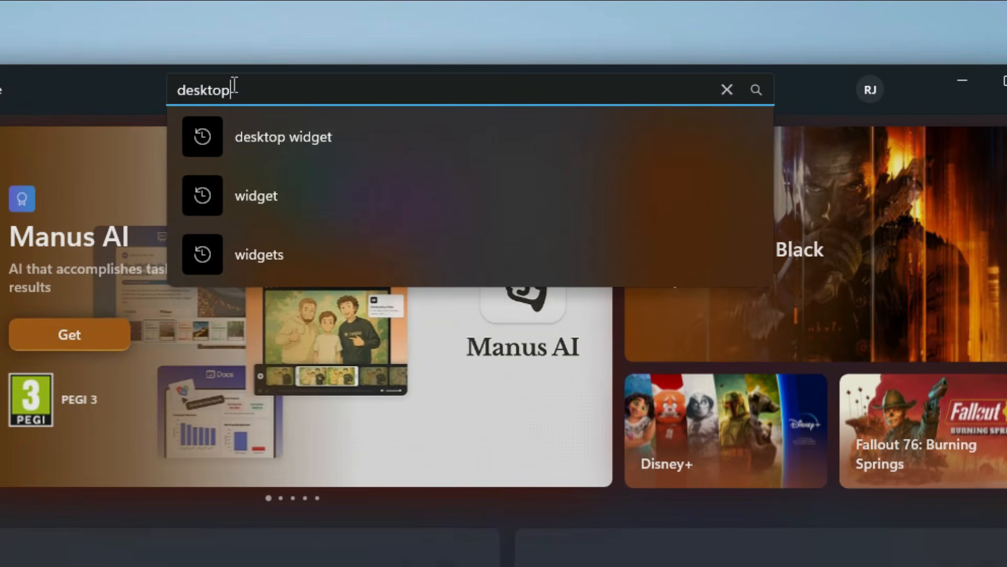
{"action": "type", "text": " widgets"}
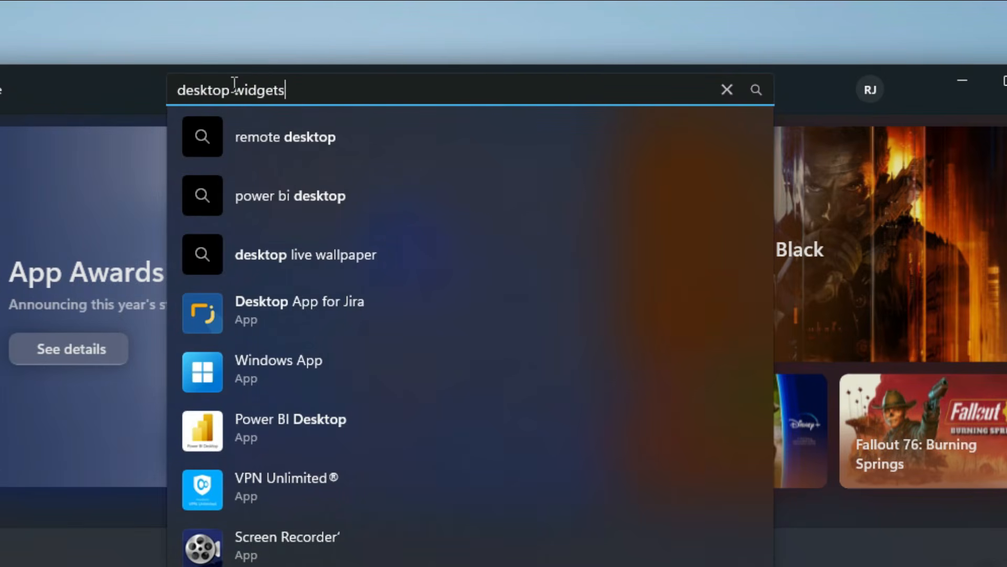
{"action": "key", "text": "Return"}
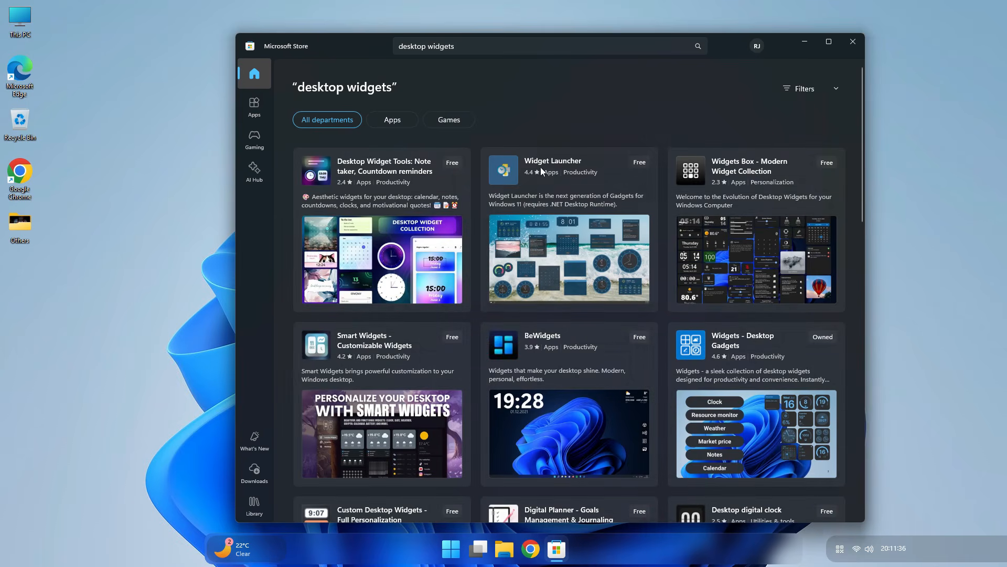
Install the Widgets - Desktop Gadgets app from the search results, launch it, and close Microsoft Store
{"action": "scroll", "coordinate": [553, 199], "scroll_direction": "down", "scroll_amount": 3}
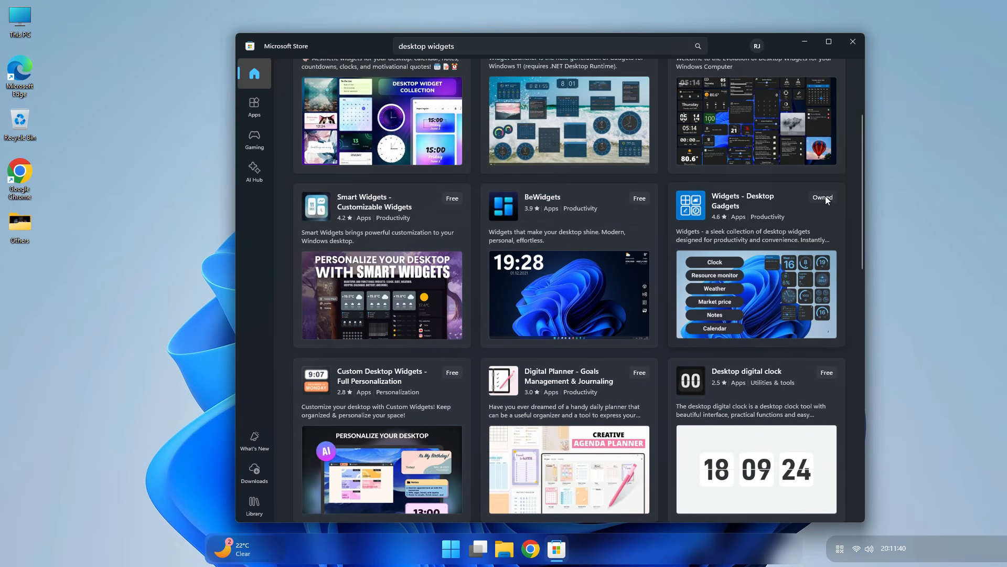
{"action": "left_click", "coordinate": [733, 214]}
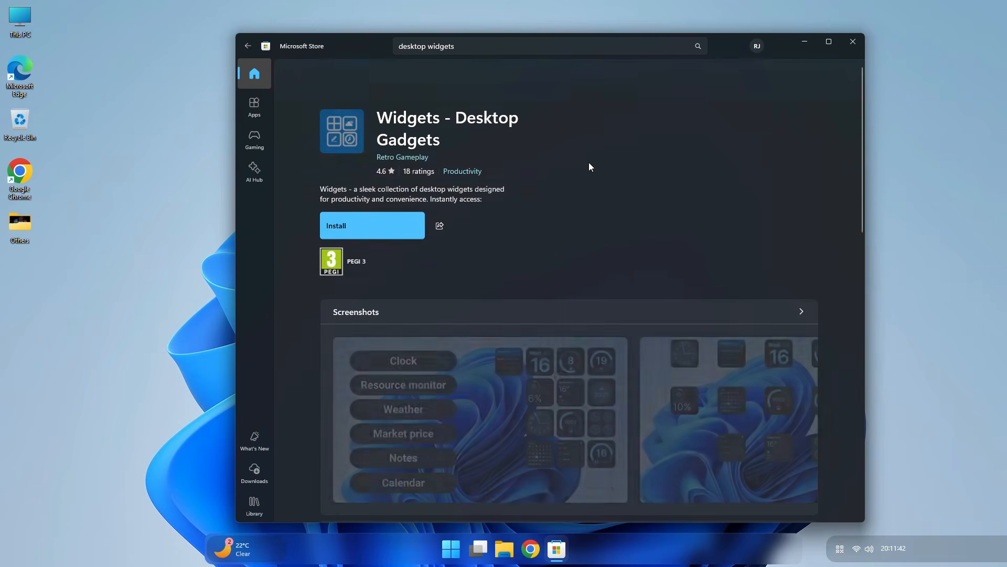
{"action": "left_click", "coordinate": [359, 229]}
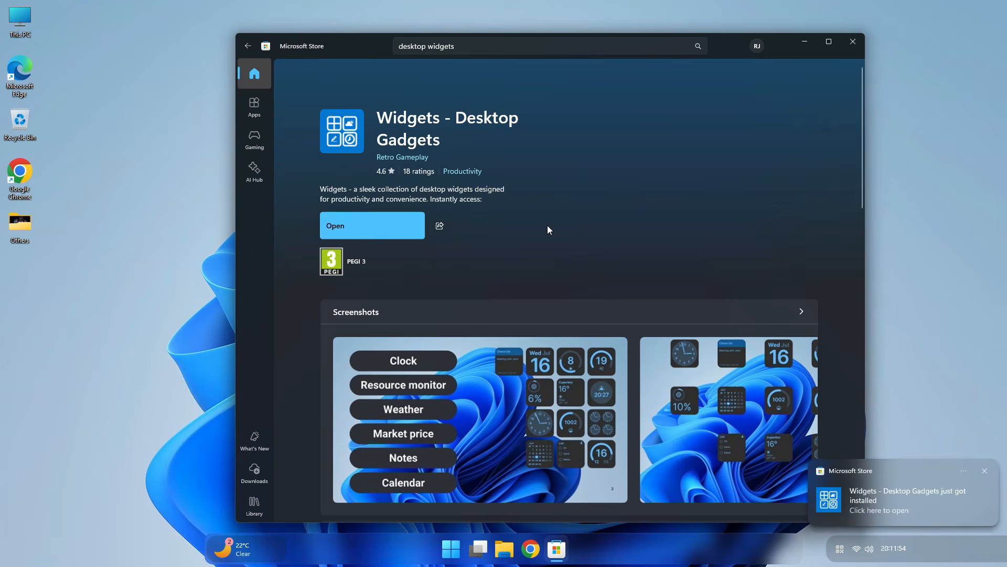
{"action": "left_click", "coordinate": [383, 230]}
{"action": "left_click", "coordinate": [854, 38]}
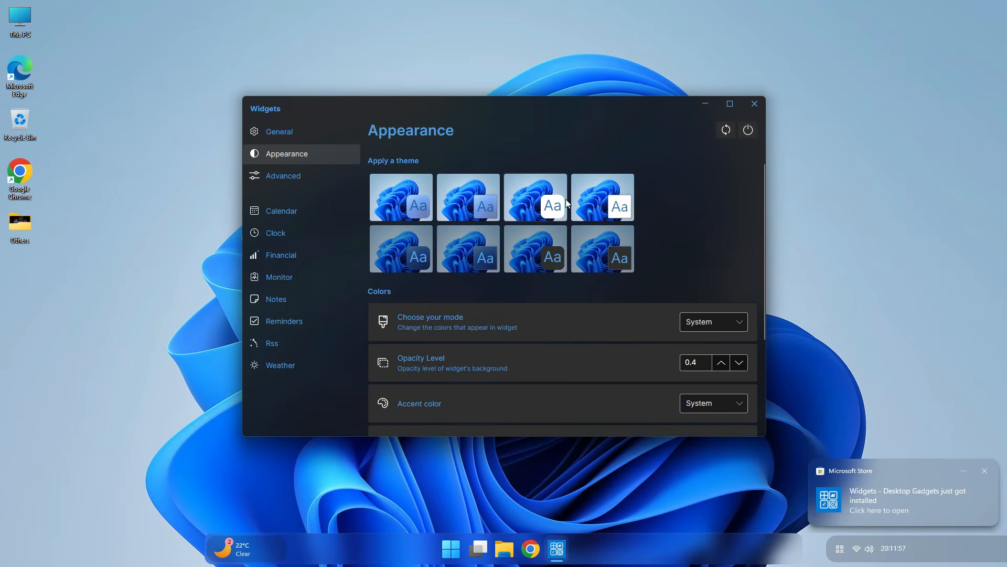
Apply the first dark theme with rounded corners to the widgets and place the Date calendar widget near the desktop's upper-right corner
{"action": "left_click", "coordinate": [389, 261]}
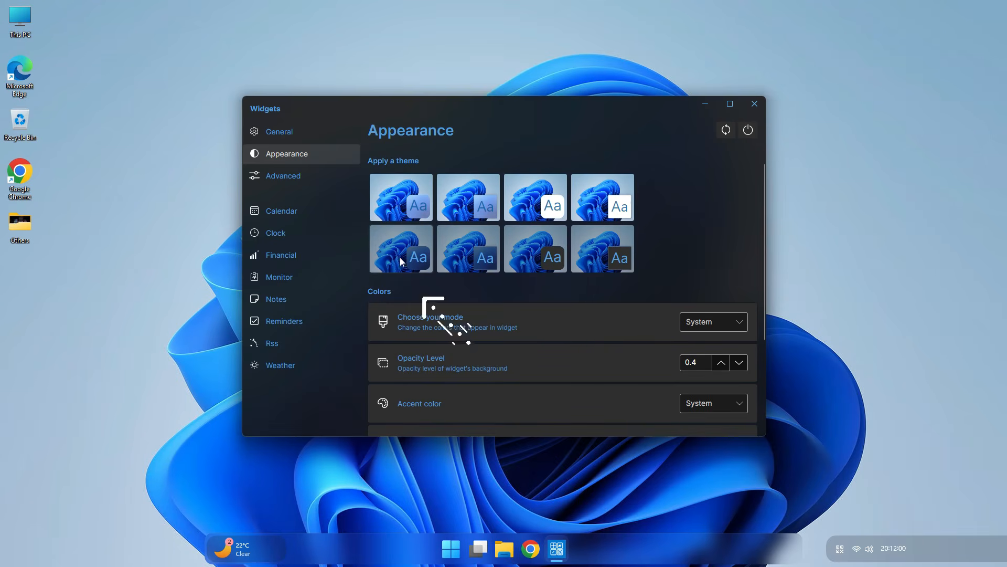
{"action": "left_click", "coordinate": [288, 212]}
{"action": "left_click_drag", "start_coordinate": [487, 183], "coordinate": [912, 146]}
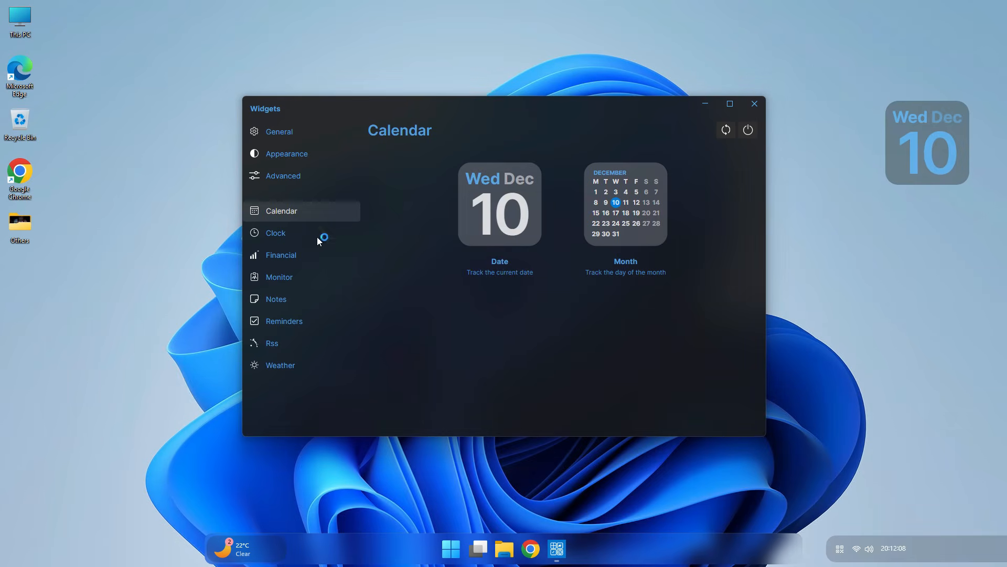
Add the Analog II clock and the CPU monitor widget to the desktop below the Date widget, and browse the Notes and Weather widgets
{"action": "left_click", "coordinate": [313, 241]}
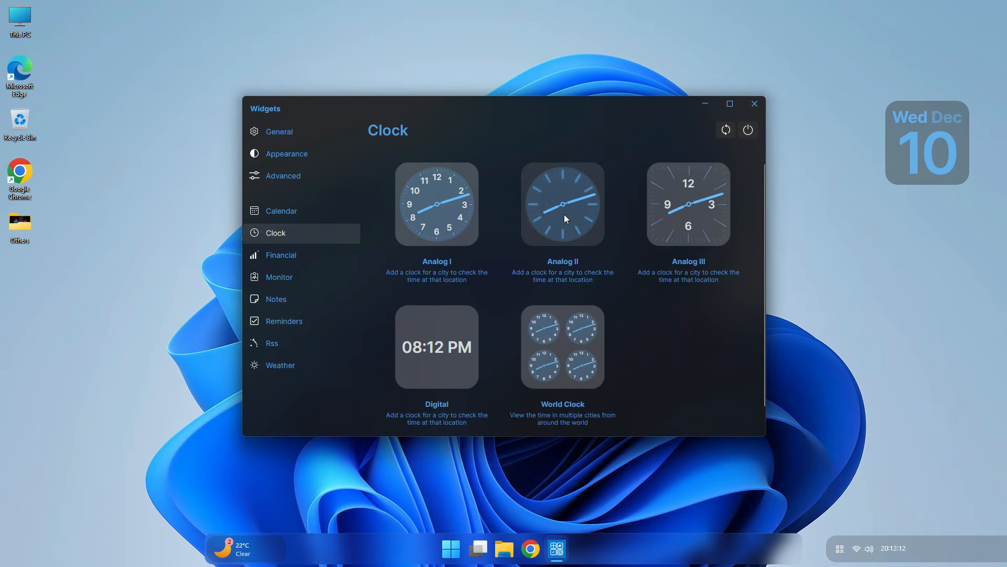
{"action": "mouse_move", "coordinate": [559, 189]}
{"action": "left_mouse_down"}
{"action": "mouse_move", "coordinate": [555, 216]}
{"action": "mouse_move", "coordinate": [925, 217]}
{"action": "left_mouse_up"}
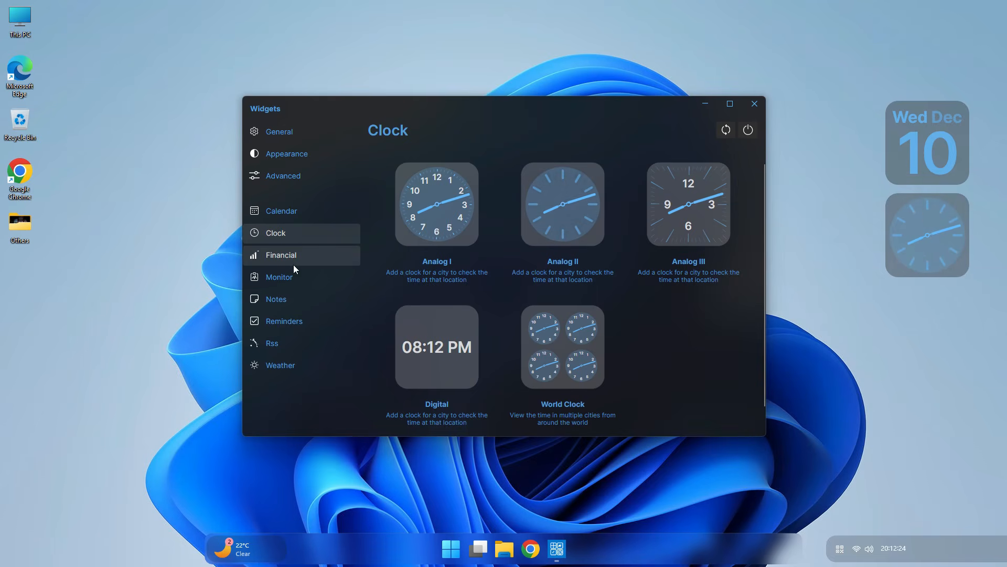
{"action": "left_click", "coordinate": [279, 277]}
{"action": "left_click_drag", "start_coordinate": [472, 226], "coordinate": [954, 349]}
{"action": "left_click", "coordinate": [290, 298]}
{"action": "left_click", "coordinate": [293, 367]}
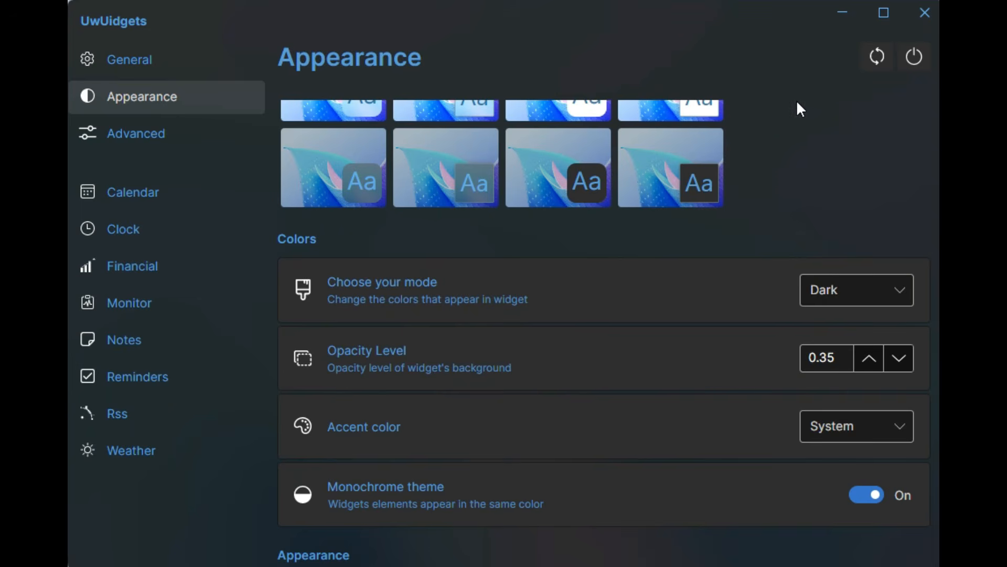
Clear the Opacity Level value of the widgets' background in the appearance settings
{"action": "left_click", "coordinate": [846, 358]}
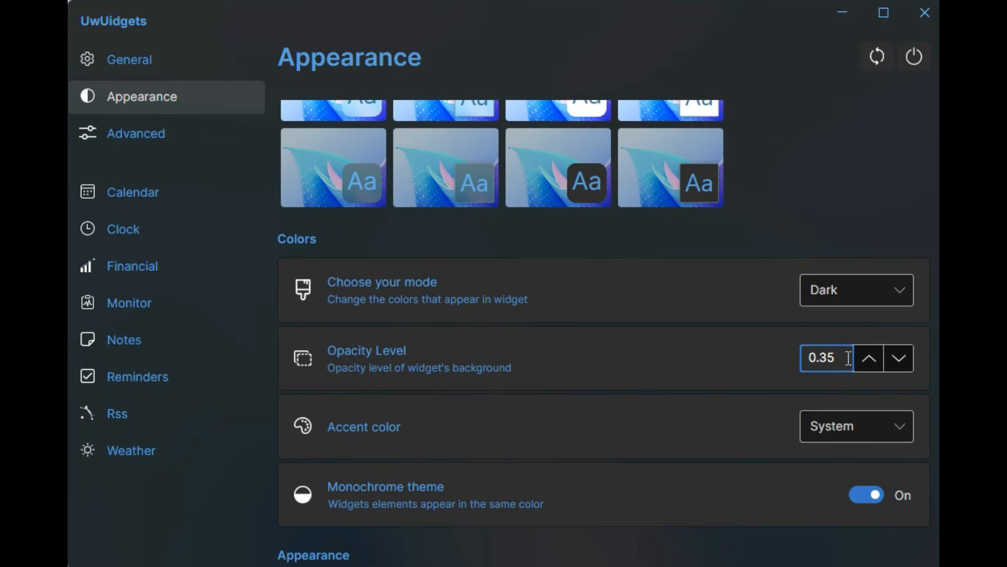
{"action": "key", "text": "BackSpace"}
{"action": "key", "text": "BackSpace"}
{"action": "key", "text": "BackSpace"}
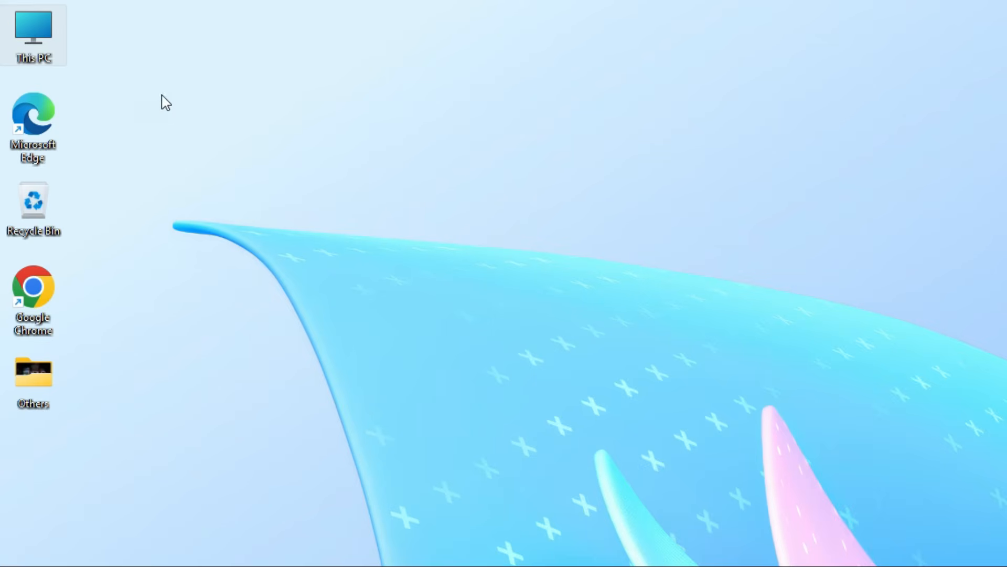
Turn off the display of desktop icons
{"action": "right_click", "coordinate": [162, 95]}
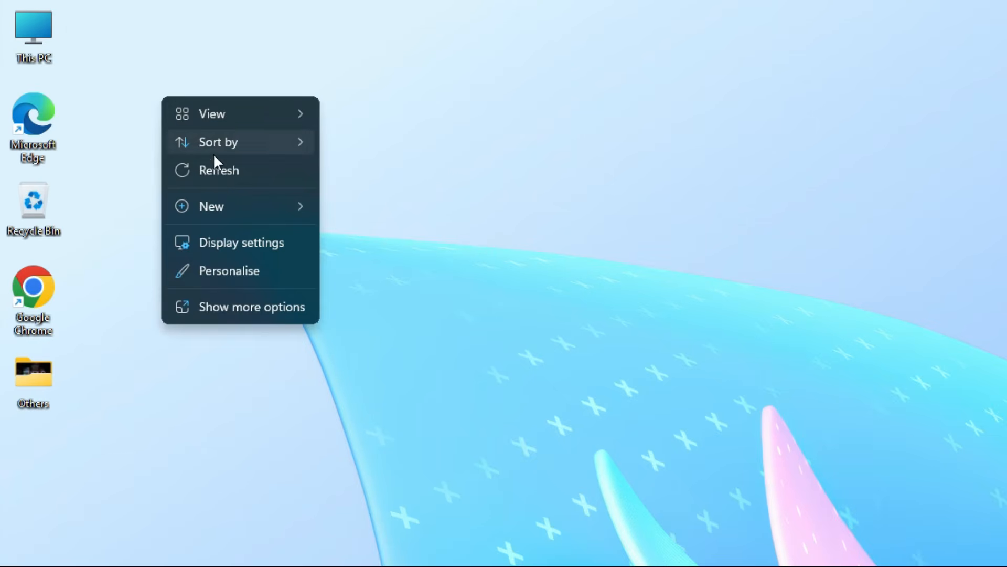
{"action": "mouse_move", "coordinate": [234, 110]}
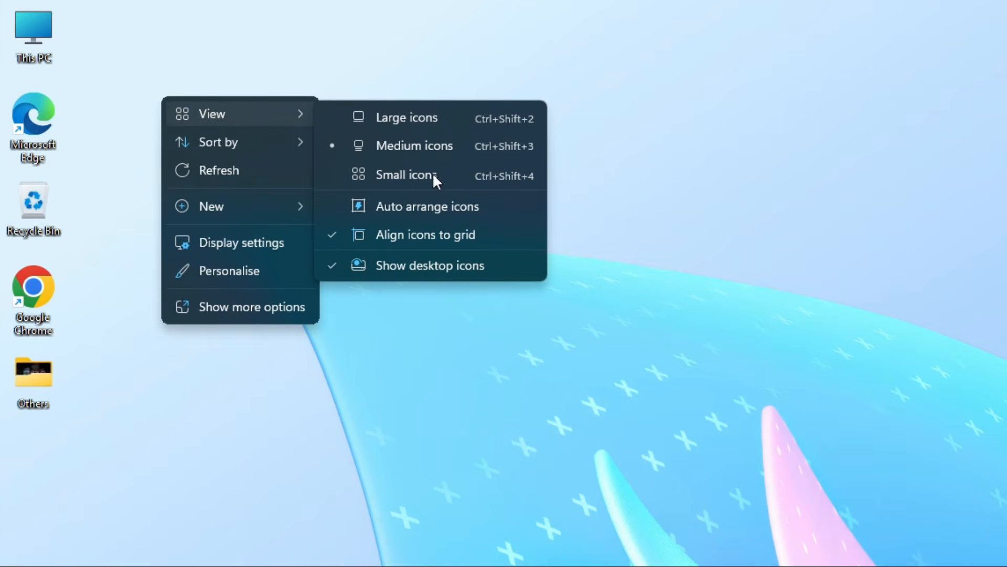
{"action": "left_click", "coordinate": [420, 266]}
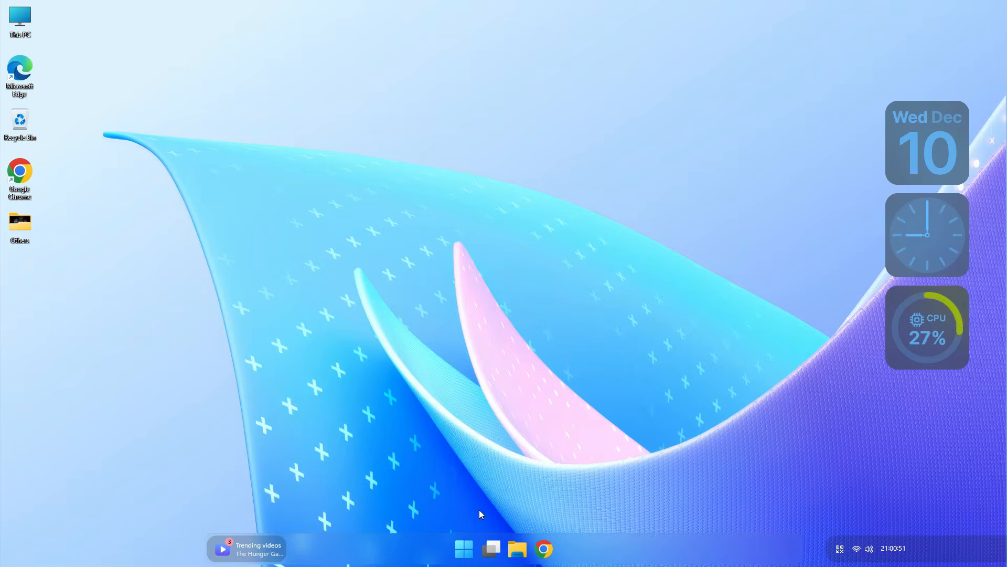
Open Microsoft Store from the Start menu and search for "lively wallpaper"
{"action": "left_click", "coordinate": [465, 550]}
{"action": "left_click", "coordinate": [475, 295]}
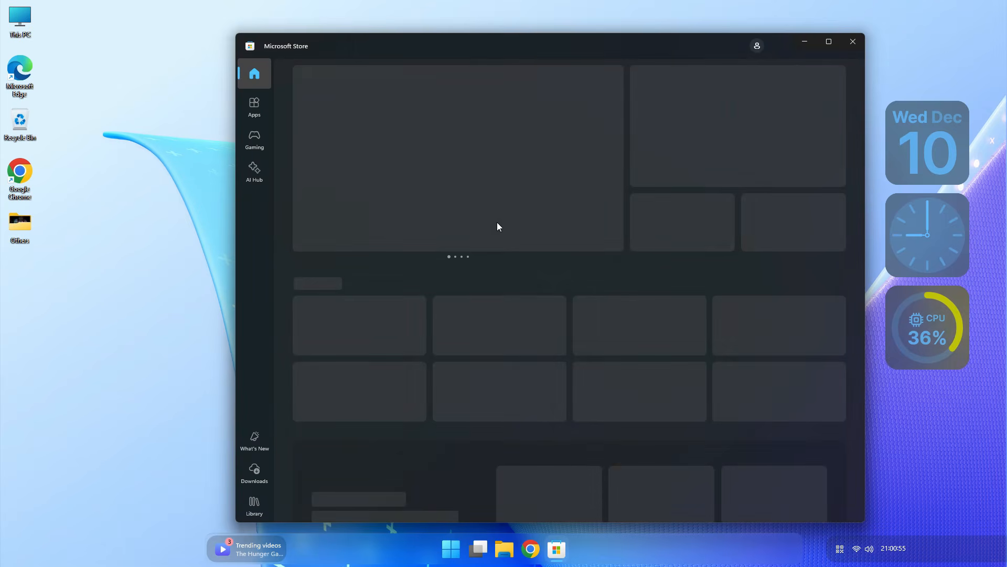
{"action": "left_click", "coordinate": [435, 42]}
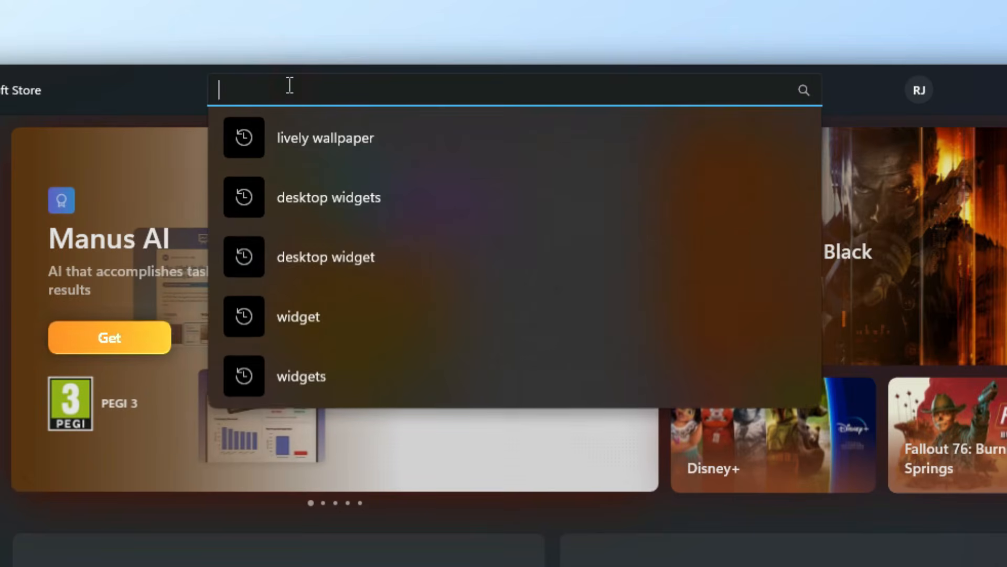
{"action": "type", "text": "li"}
{"action": "type", "text": "ve"}
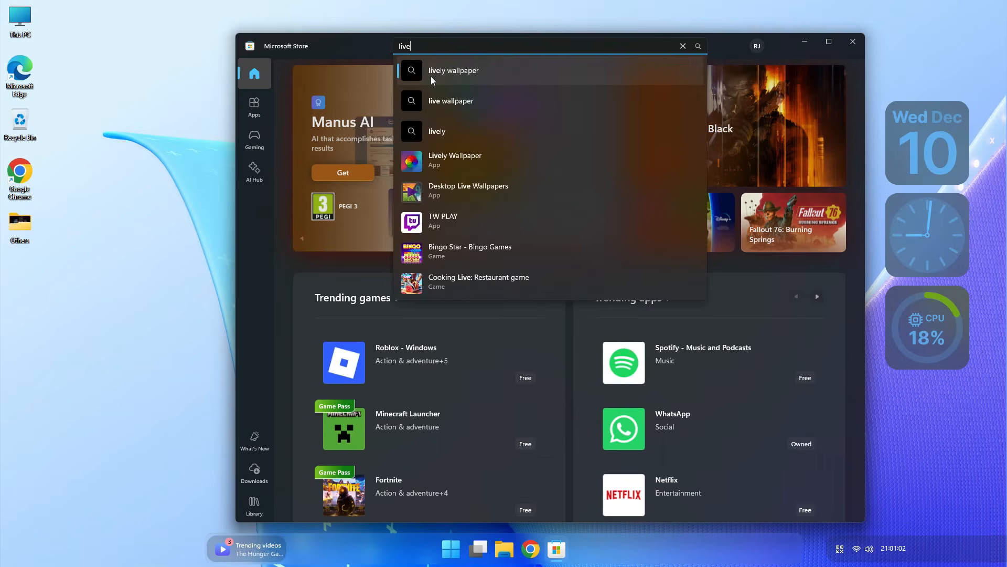
{"action": "left_click", "coordinate": [462, 77]}
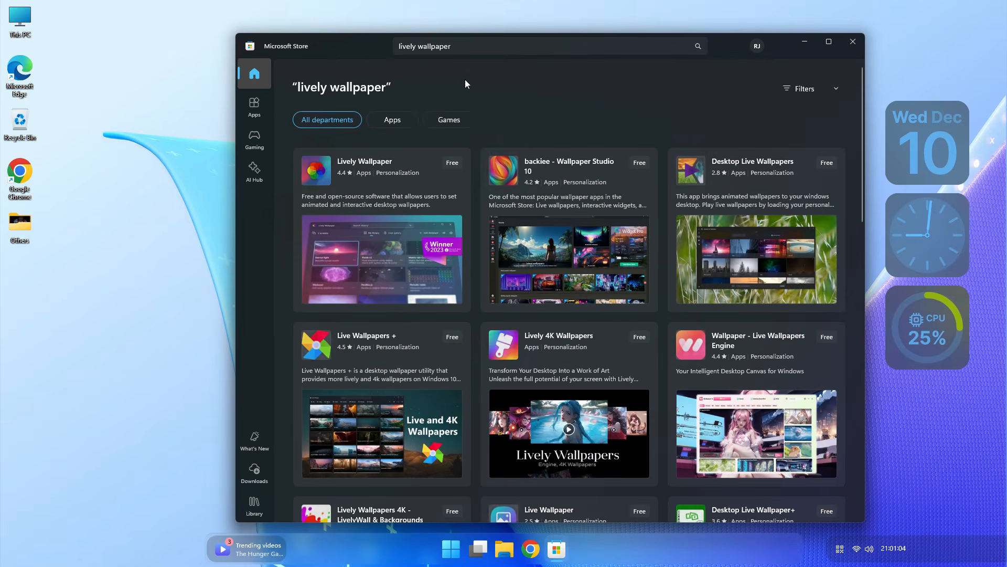
Install Lively Wallpaper from the search results, launch it, and minimize Microsoft Store
{"action": "left_click", "coordinate": [379, 165]}
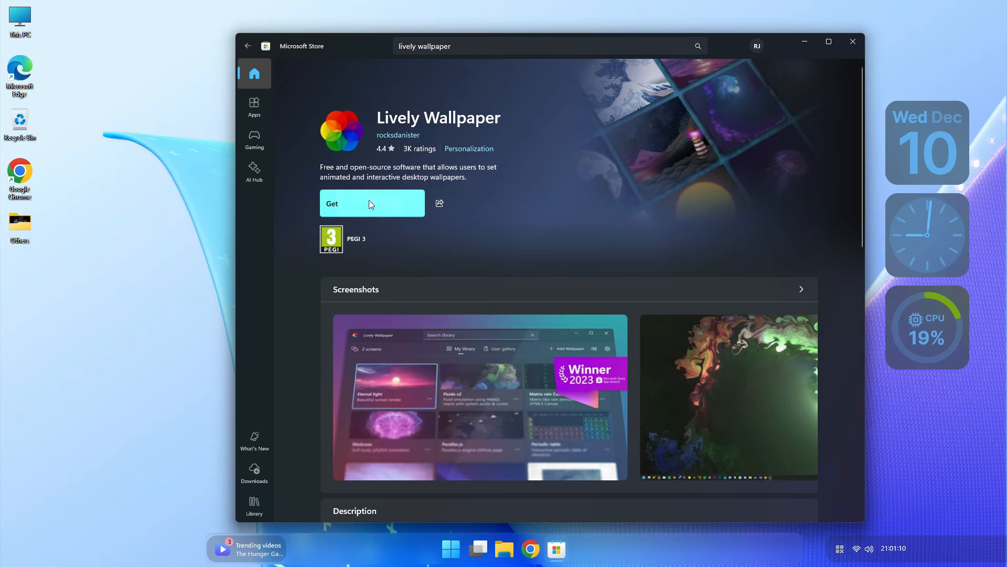
{"action": "left_click", "coordinate": [370, 204]}
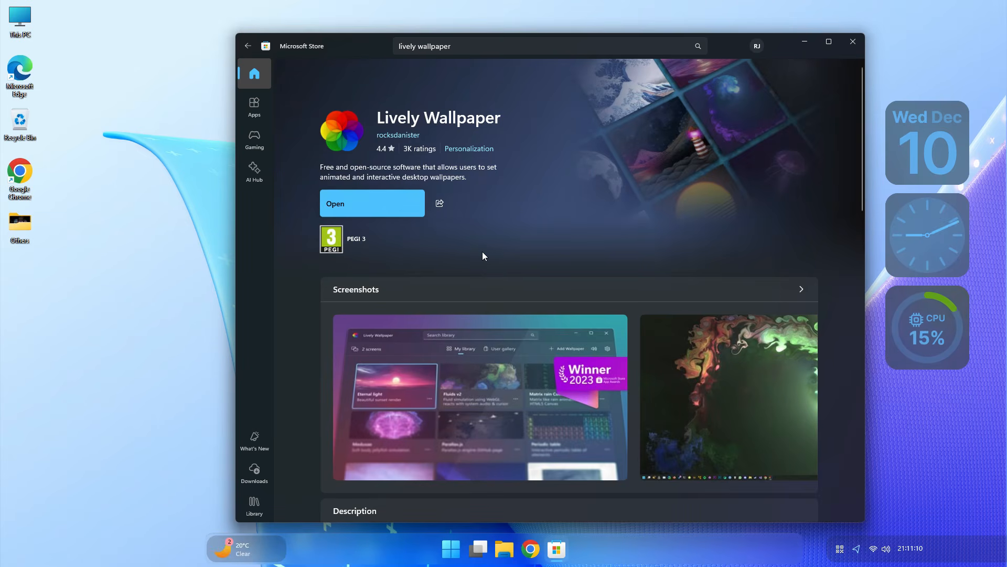
{"action": "left_click", "coordinate": [389, 203]}
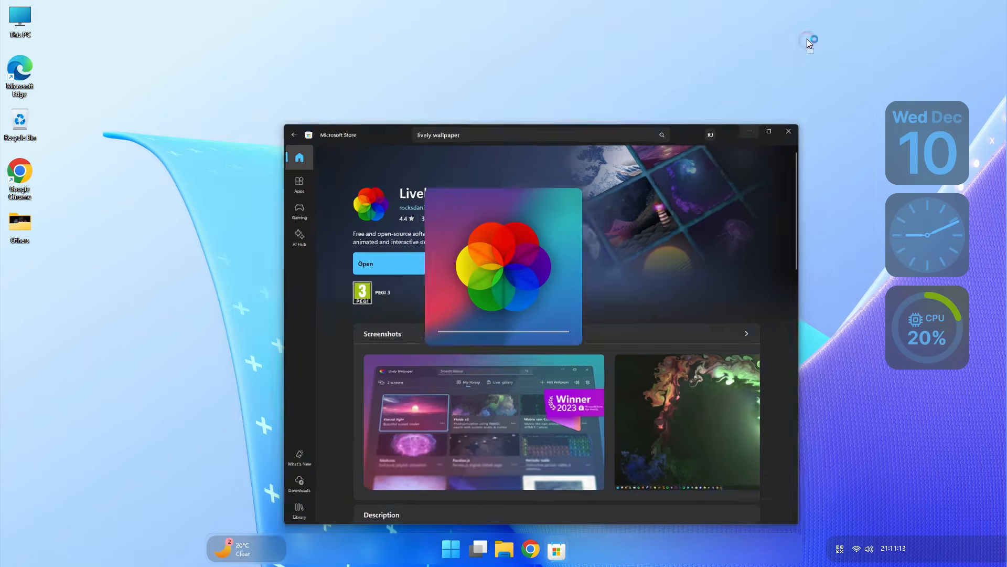
{"action": "left_click", "coordinate": [806, 41]}
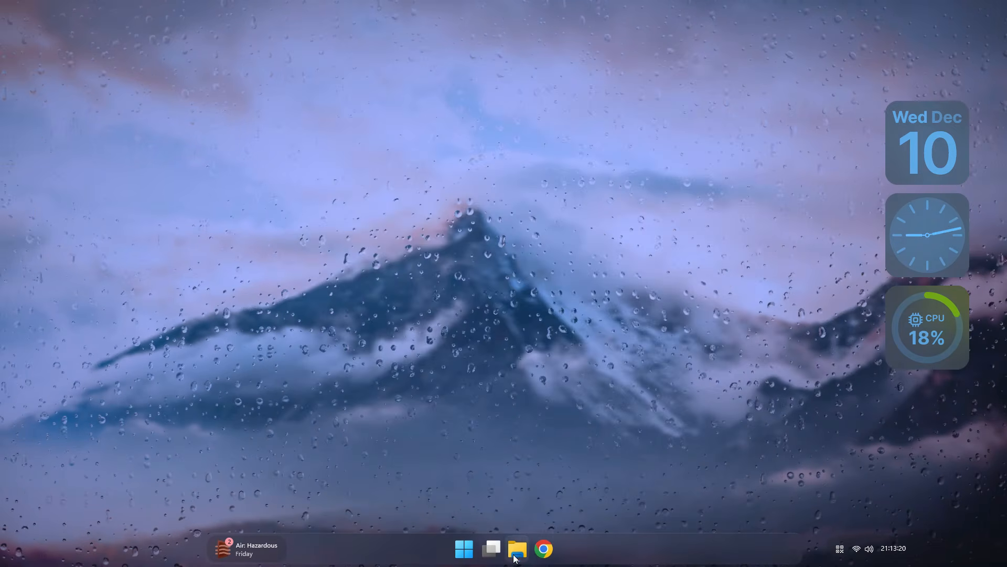
Examine File Explorer, the Start menu and the notification center over the live wallpaper, closing each one after viewing
{"action": "left_click", "coordinate": [515, 558]}
{"action": "left_click", "coordinate": [516, 551]}
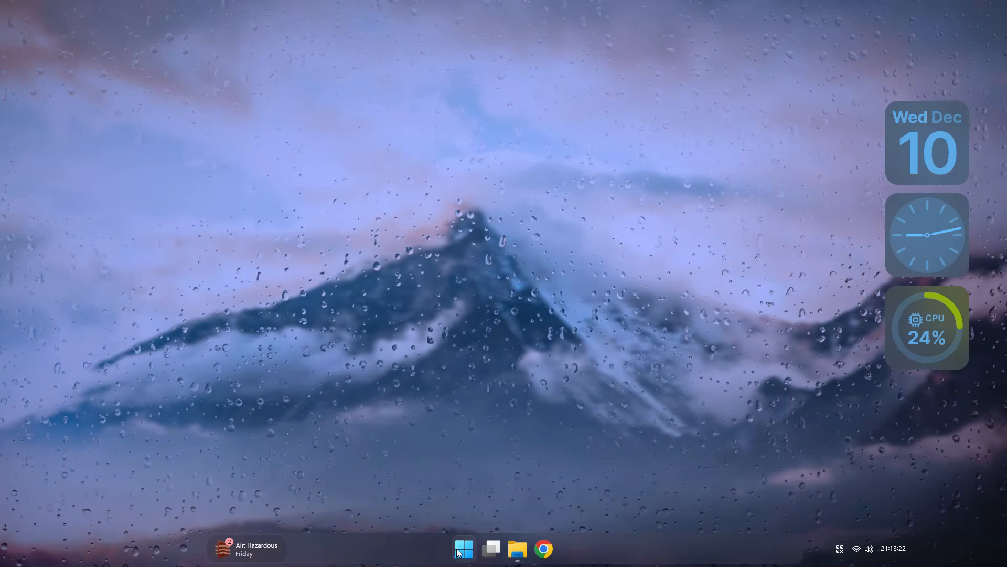
{"action": "left_click", "coordinate": [459, 551]}
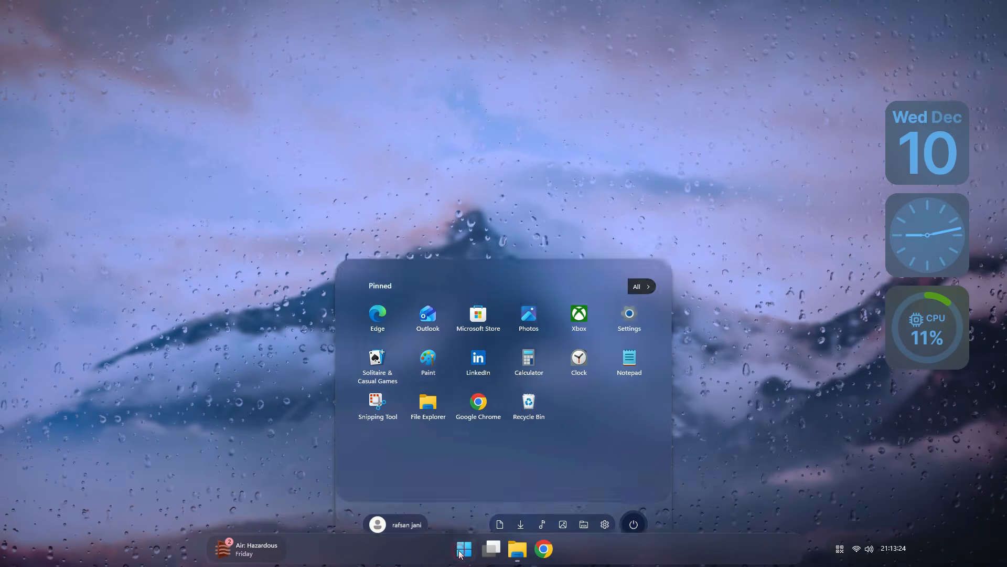
{"action": "left_click", "coordinate": [459, 551]}
{"action": "left_click", "coordinate": [900, 552]}
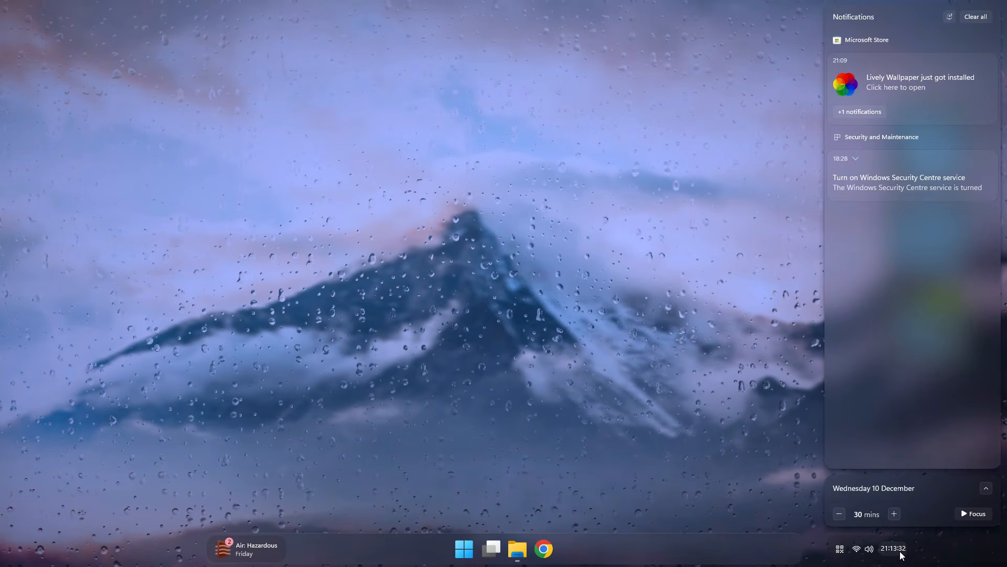
{"action": "left_click", "coordinate": [900, 552]}
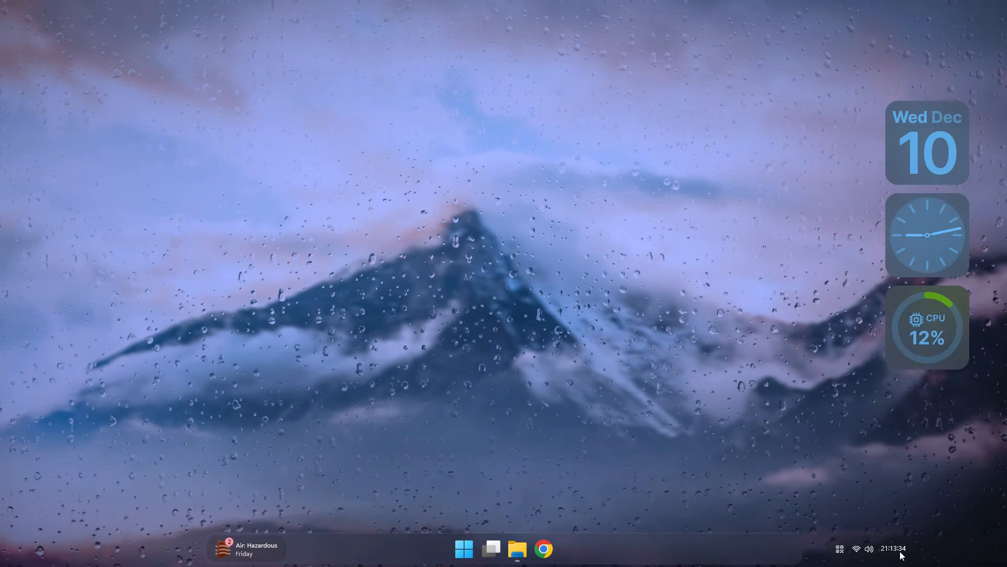
{"action": "left_click", "coordinate": [900, 552]}
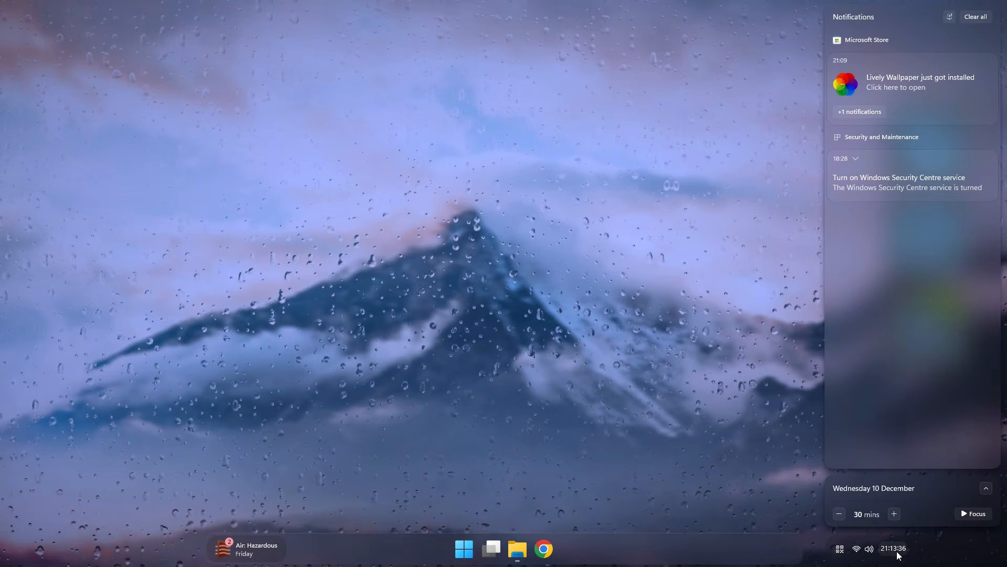
{"action": "left_click", "coordinate": [898, 551]}
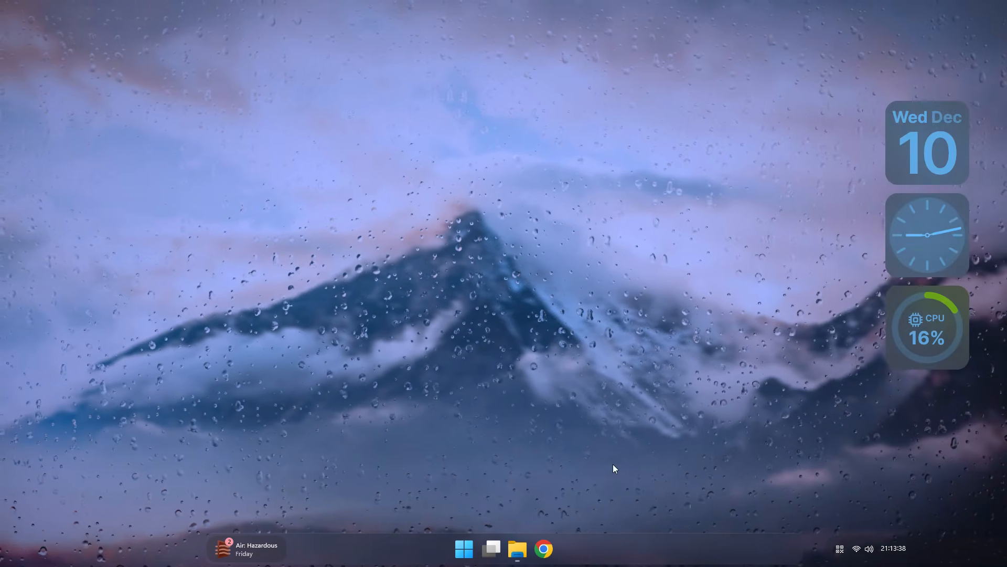